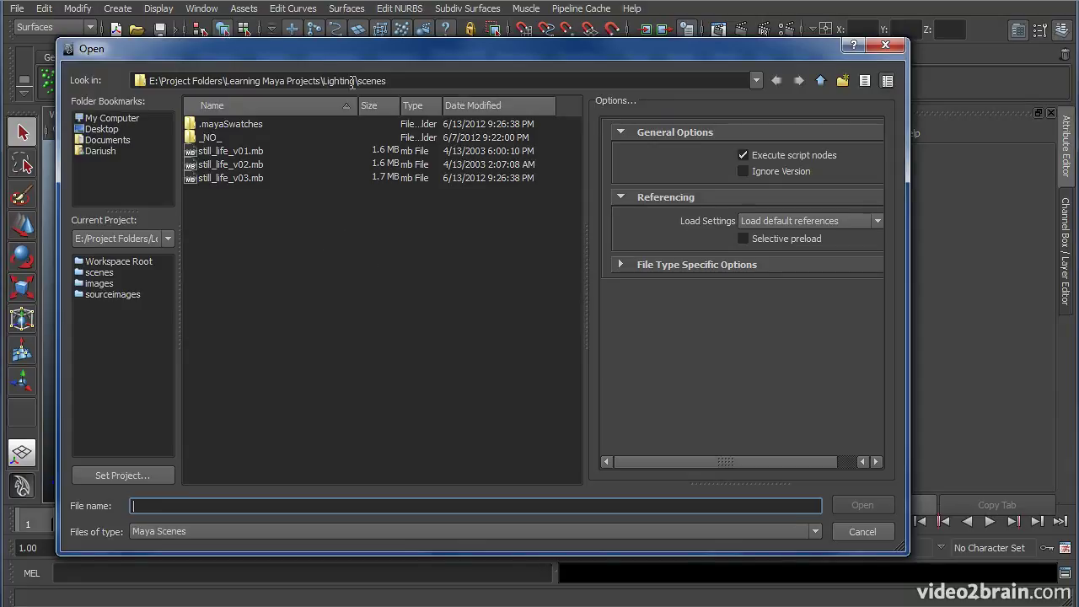
Step: Open the scene still_life_v03.mb from the Lighting project's scenes folder
left_click(232, 178)
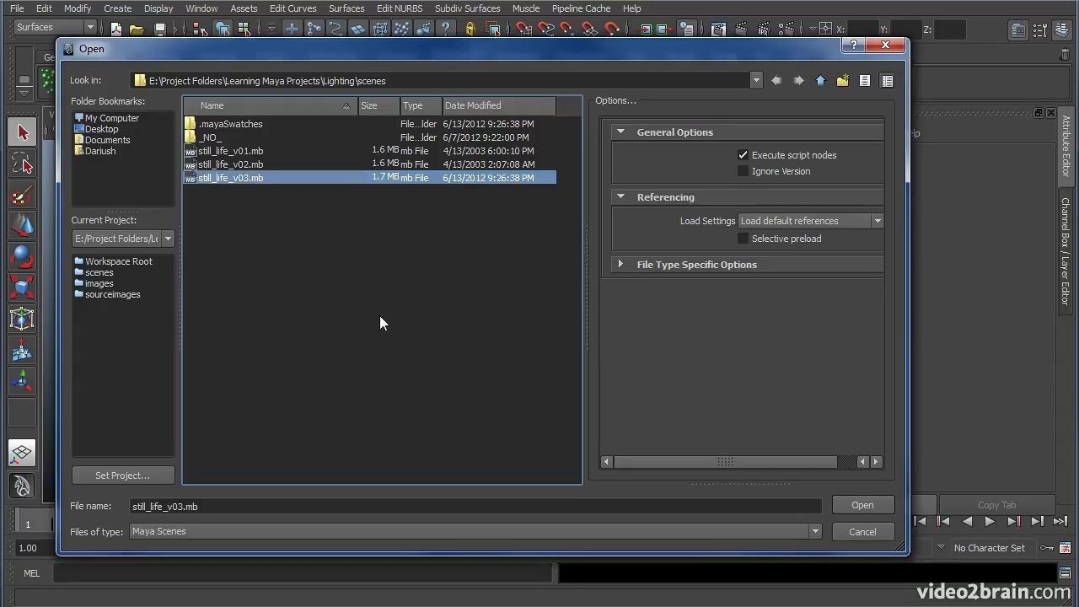
left_click(857, 504)
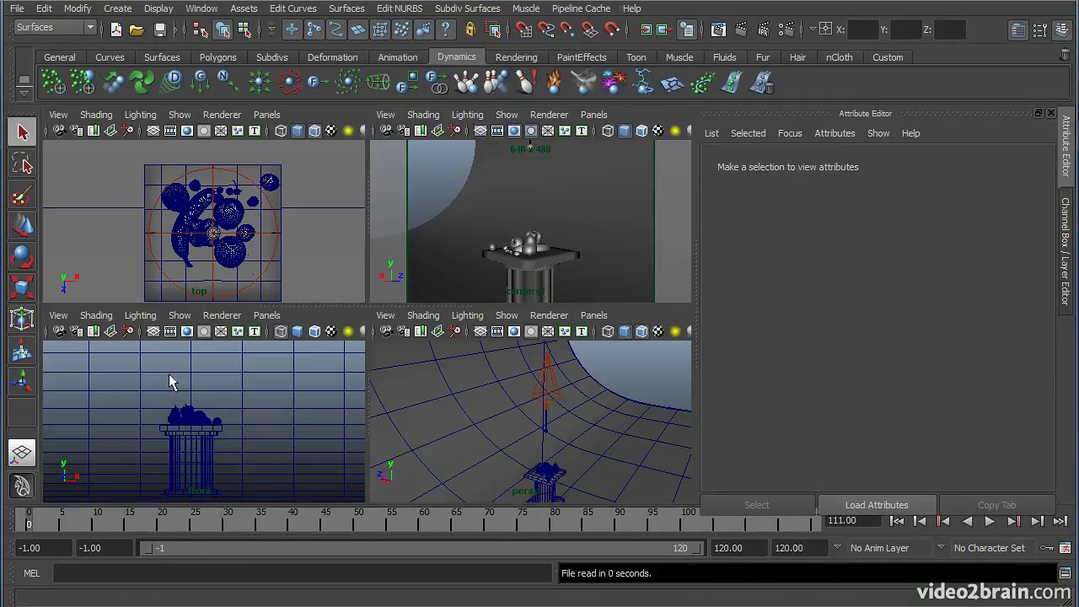
Step: Examine the hanging bulb beneath the spotlight in the perspective view, and switch to a full-size camera1 view
key("space")
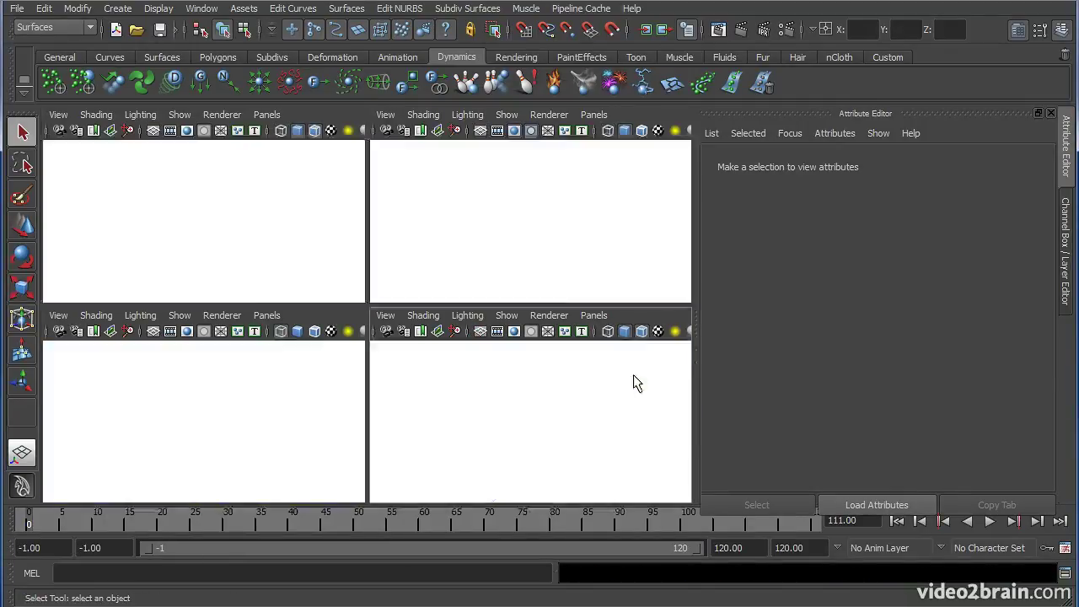
left_click_drag(399, 389, 310, 353, "alt")
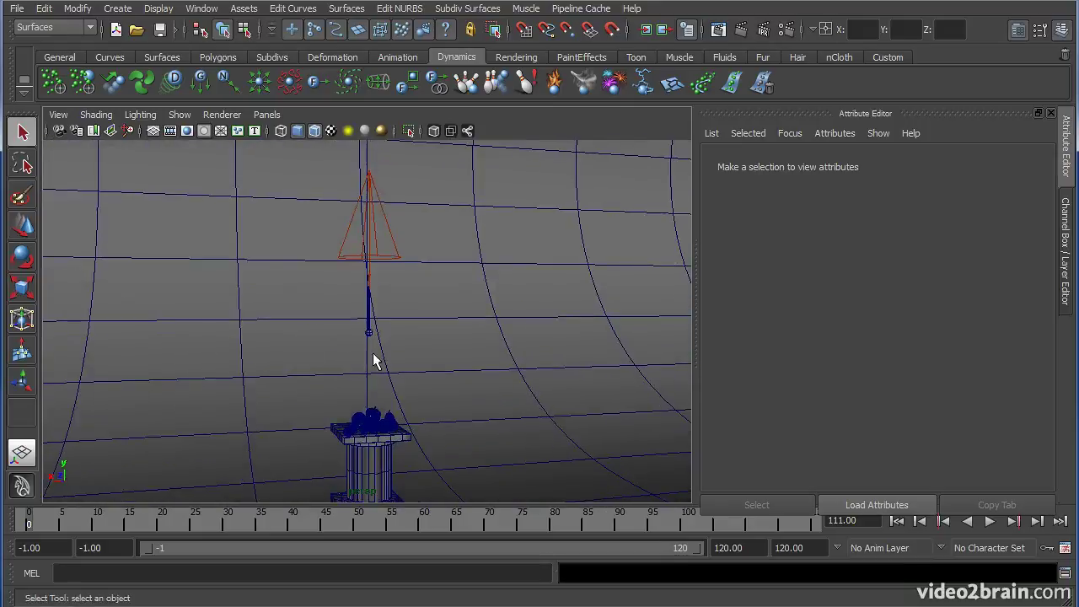
middle_click_drag(373, 355, 357, 313, "alt")
right_click_drag(295, 315, 506, 371, "alt")
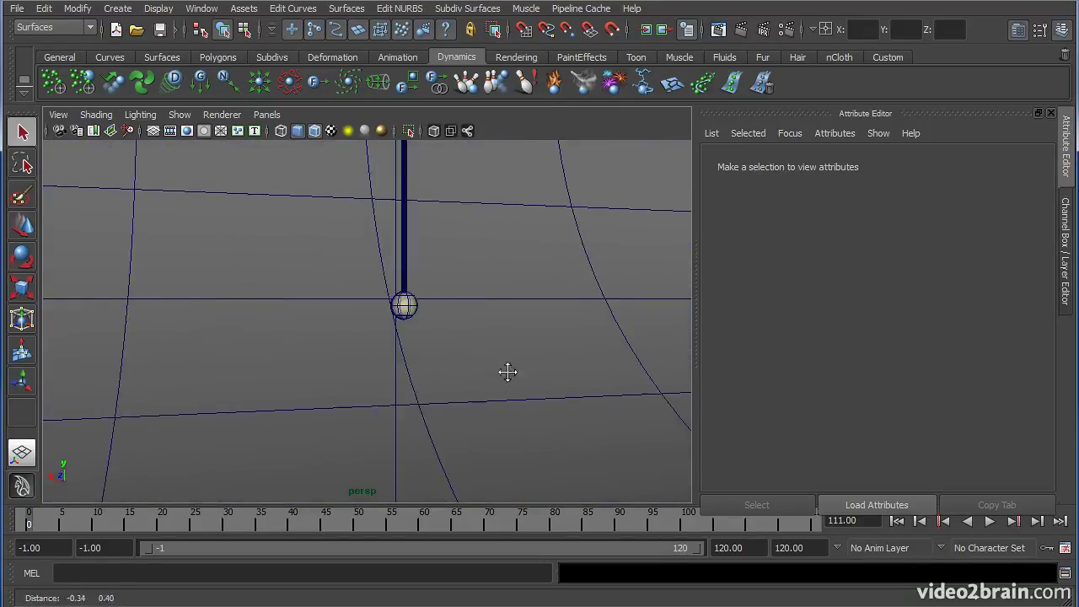
left_click_drag(424, 318, 371, 407, "alt")
key("space")
key("space")
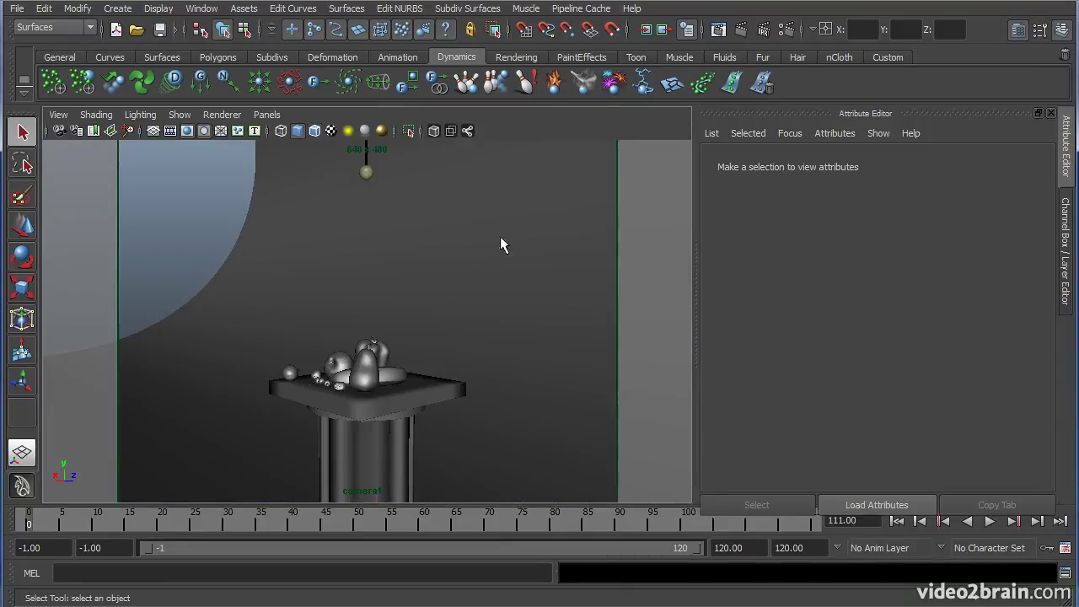
Step: Render the camera1 view with Maya Software, keep the image, and put the Render View away
left_click(718, 29)
left_click_drag(0, 51, 587, 22)
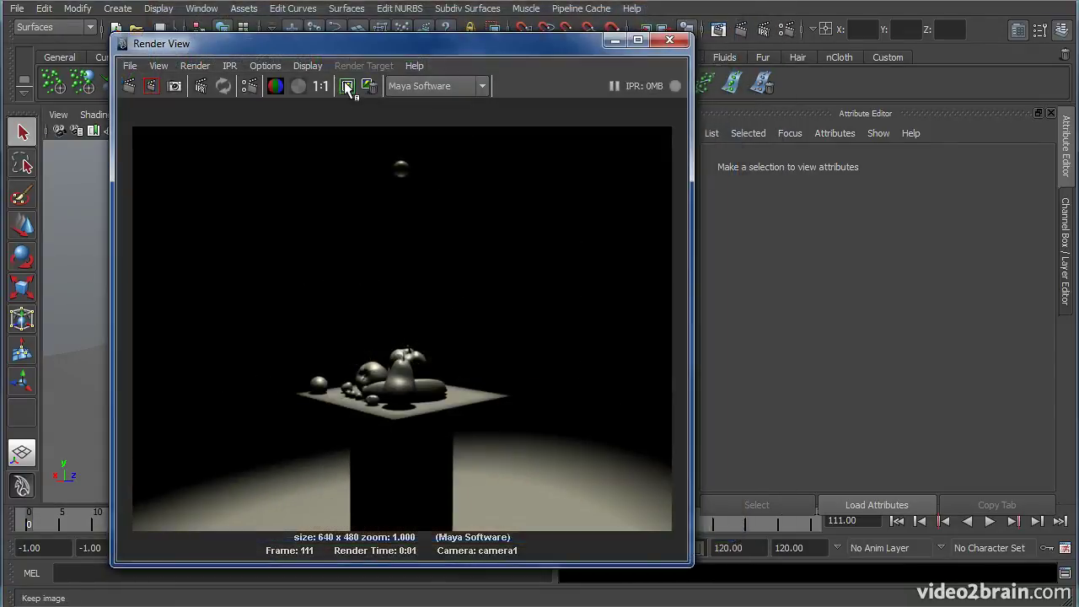
left_click(615, 40)
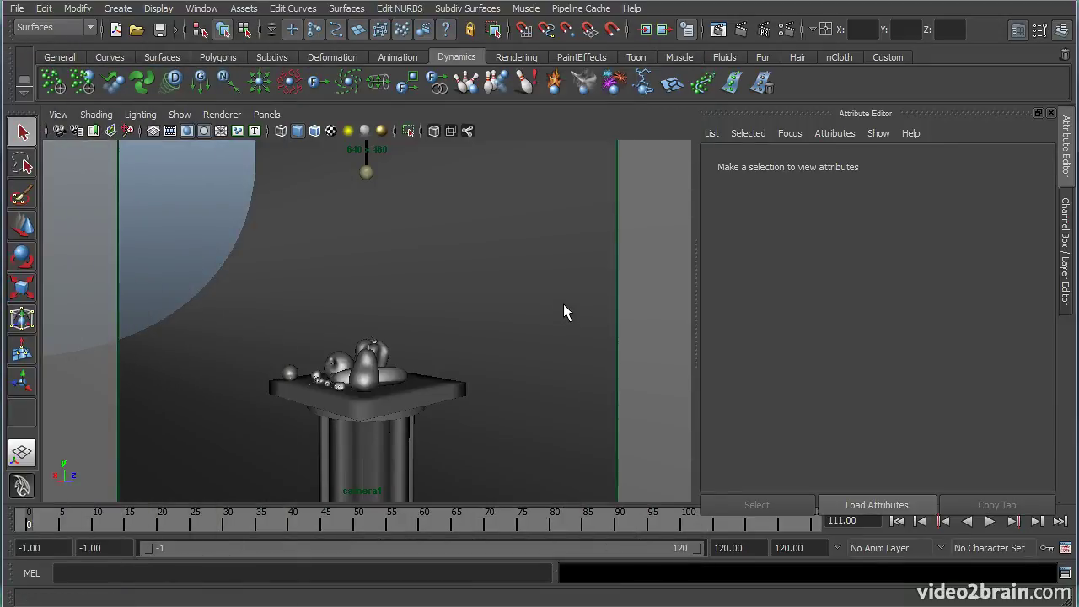
Step: Select the hanging bulb's sphere and graph its material network in the Hypershade
left_click(370, 176)
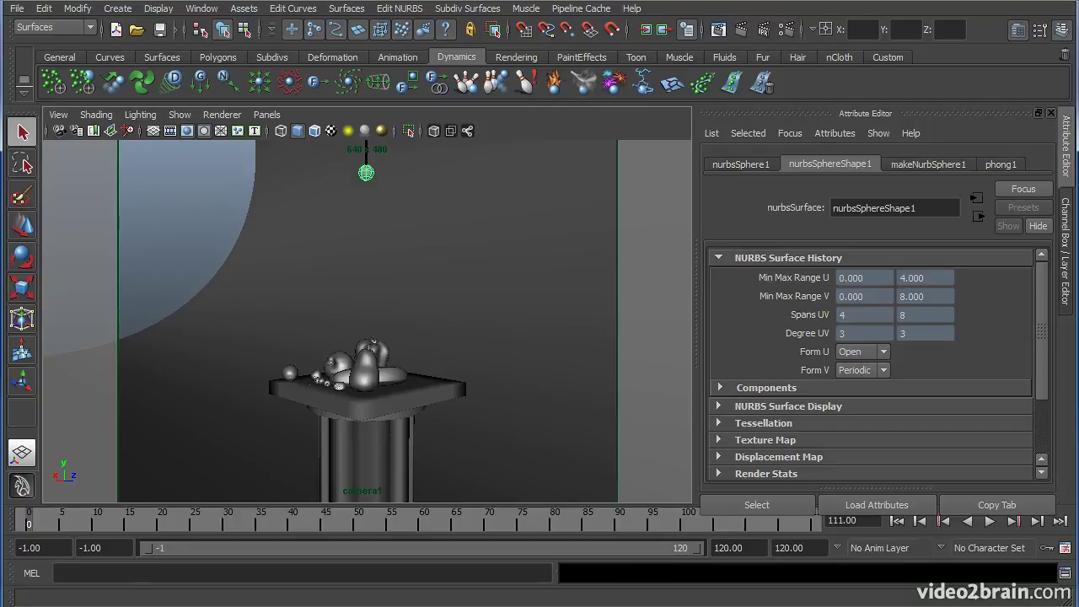
left_click_drag(0, 69, 917, 37)
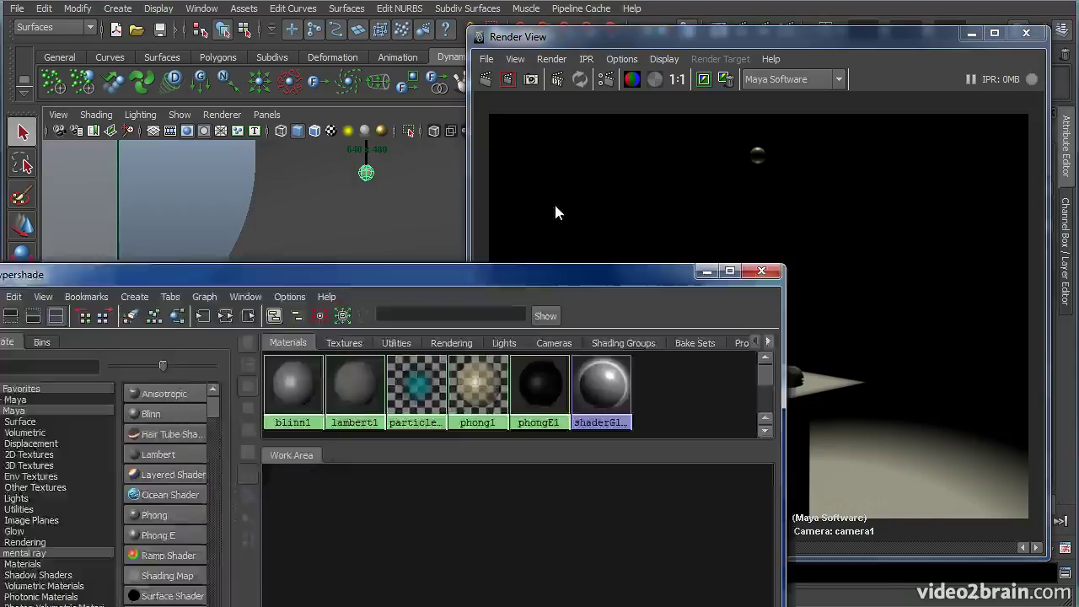
left_click_drag(497, 265, 573, 270)
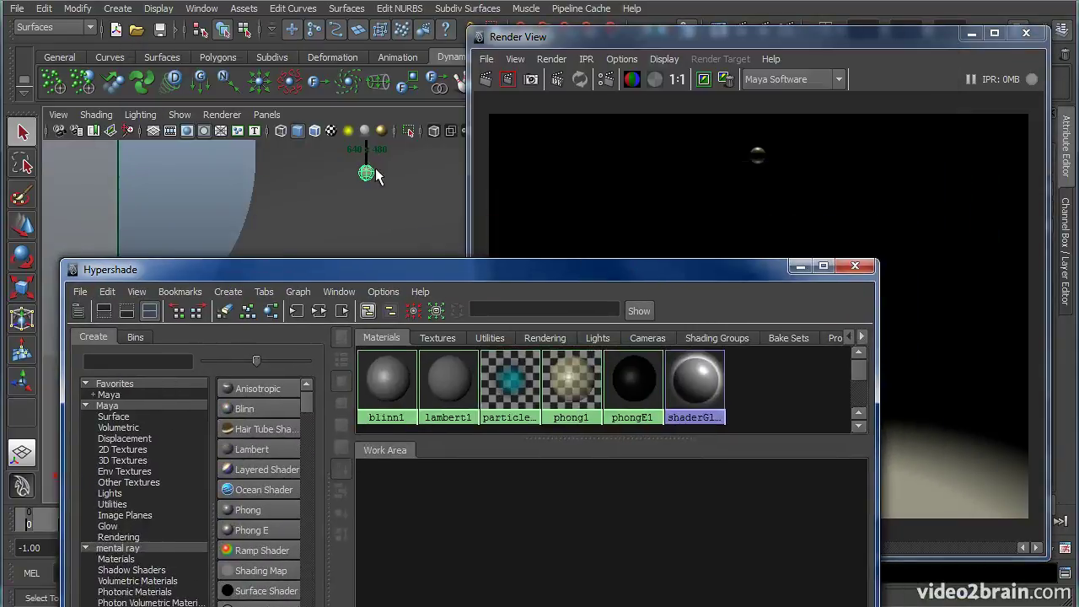
left_click(271, 310)
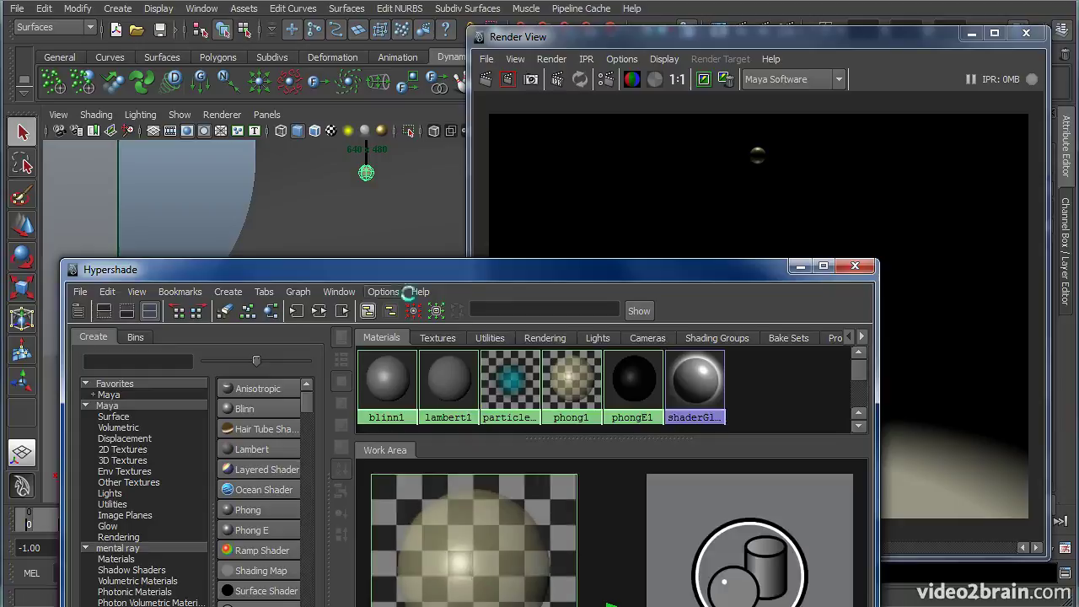
left_click_drag(529, 274, 522, 70)
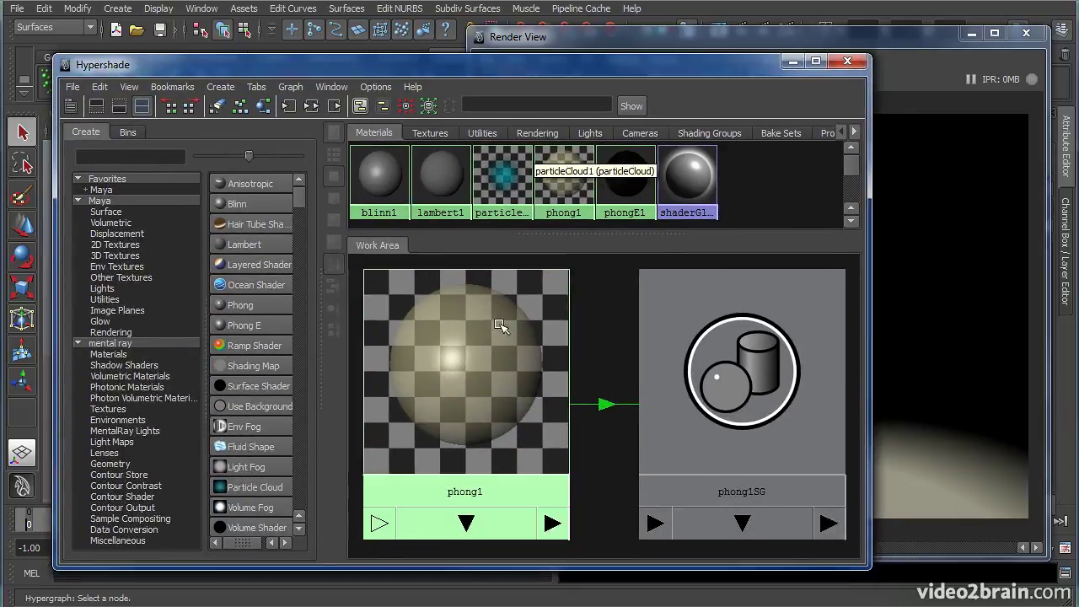
Step: Set the Glow Intensity of the bulb's phong1 material to 1.000 in its Special Effects attributes and close the Hypershade
left_click(484, 371)
middle_click_drag(483, 371, 468, 369)
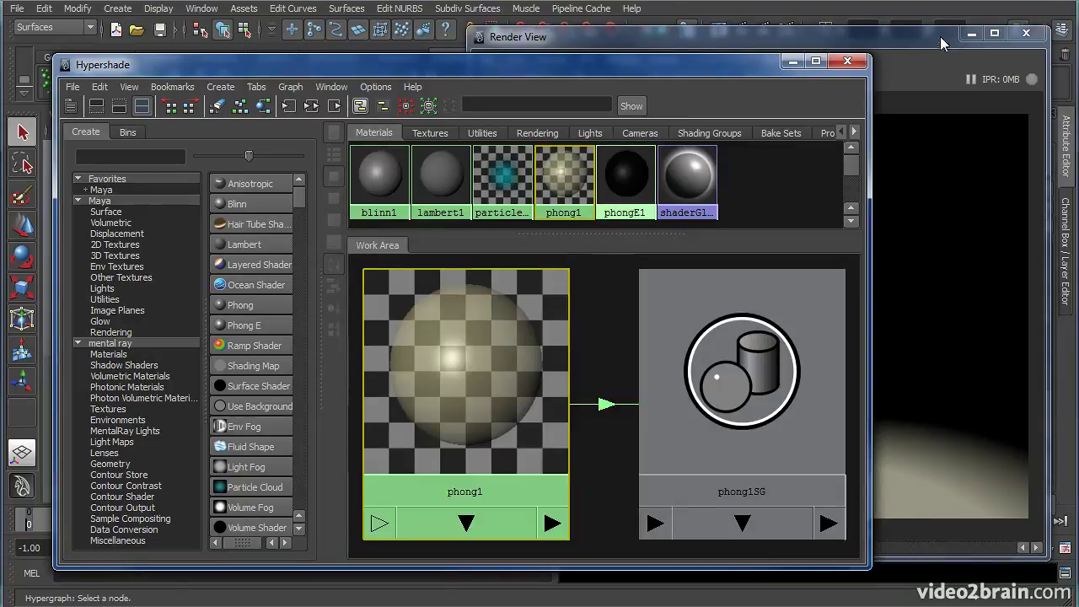
left_click(971, 33)
left_click_drag(738, 64, 444, 42)
mouse_move(1042, 413)
left_mouse_down()
mouse_move(1039, 350)
mouse_move(1043, 415)
left_mouse_up()
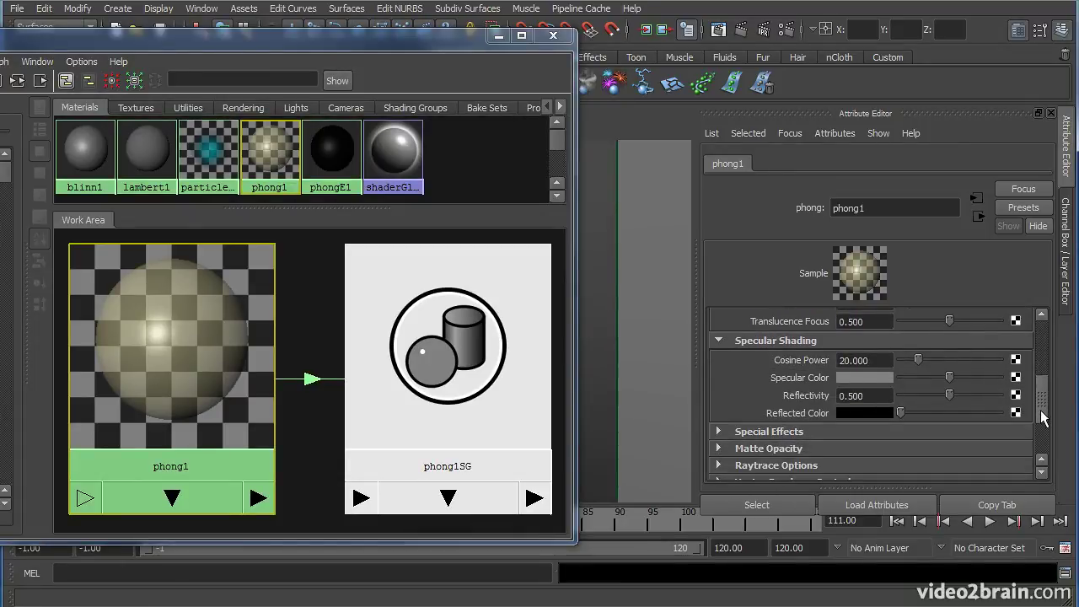
left_click(769, 432)
left_click_drag(1045, 383, 1045, 402)
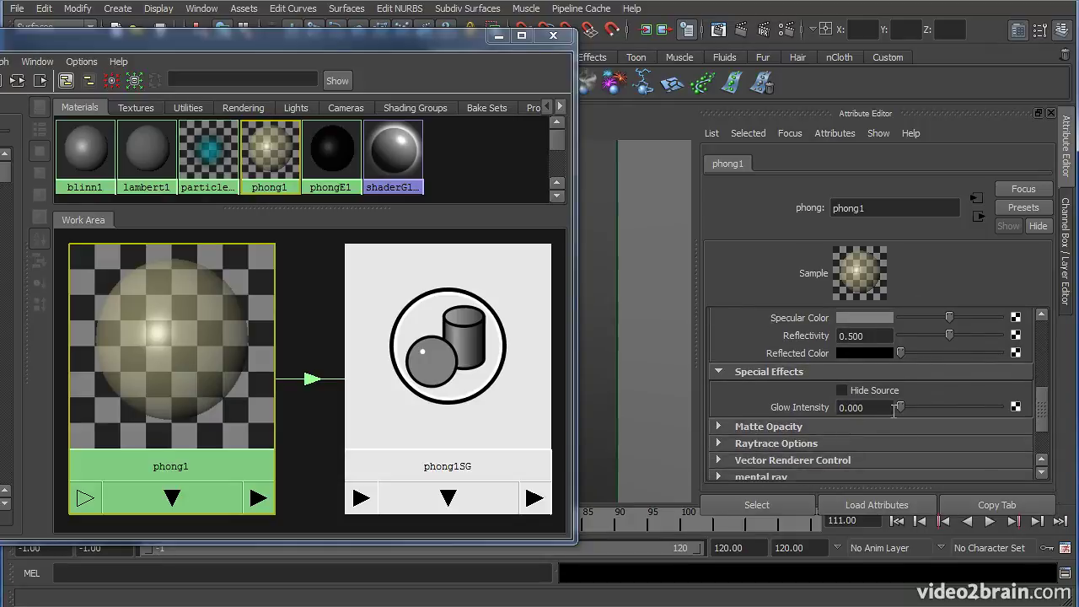
left_click_drag(902, 410, 1006, 415)
left_click(553, 35)
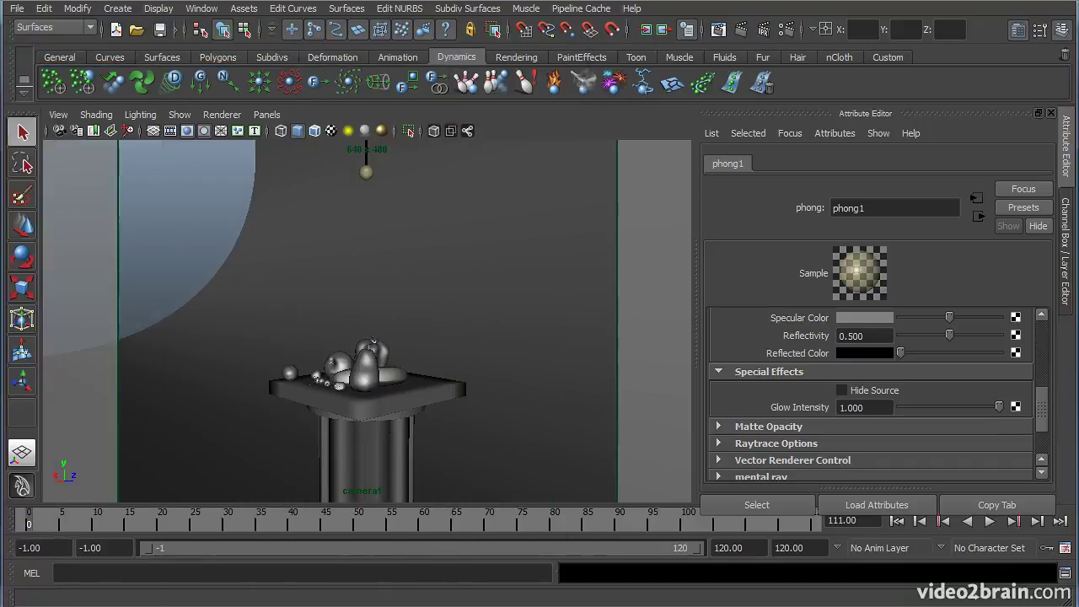
Step: Render the camera1 view again and examine the glow around the bulb
left_click_drag(548, 326, 506, 47)
left_click(194, 88)
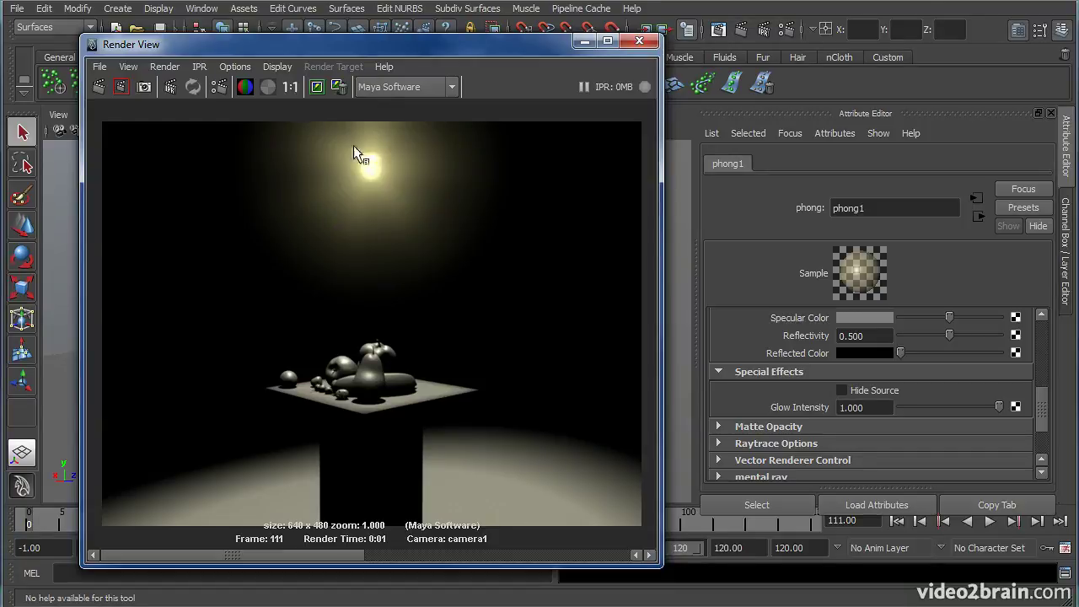
left_click_drag(482, 53, 472, 53)
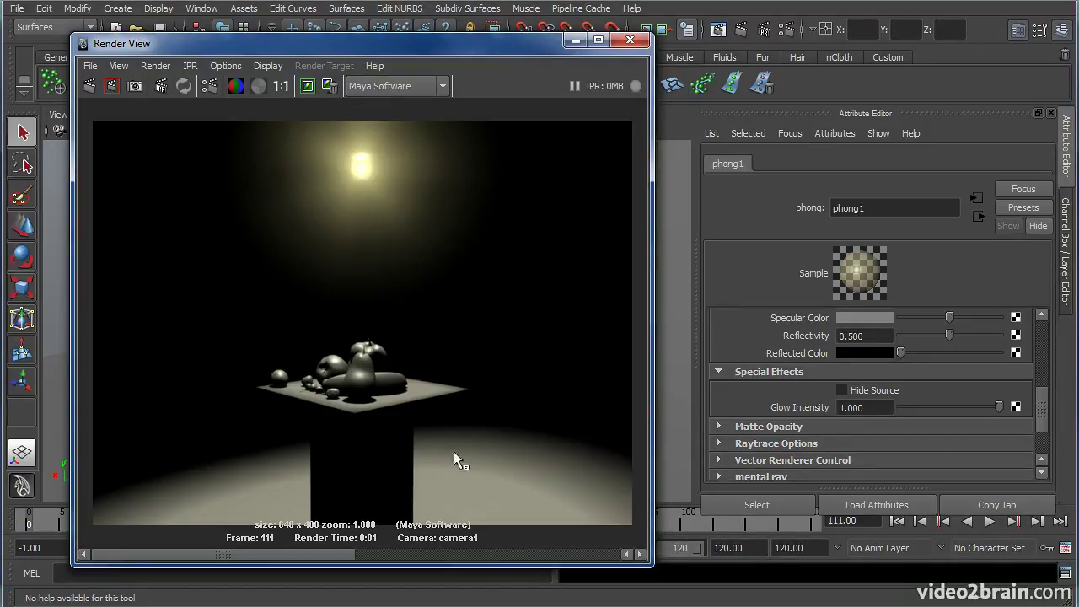
Step: Reset phong1's Glow Intensity to 0.000 and collapse its Special Effects attributes
left_click_drag(462, 42, 368, 588)
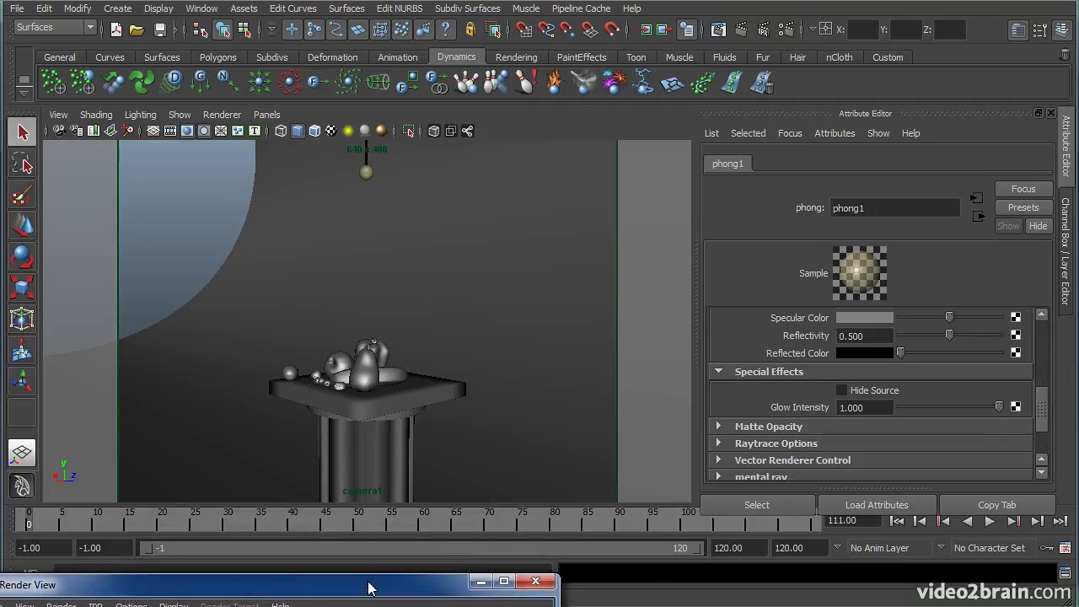
left_click_drag(1002, 409, 886, 419)
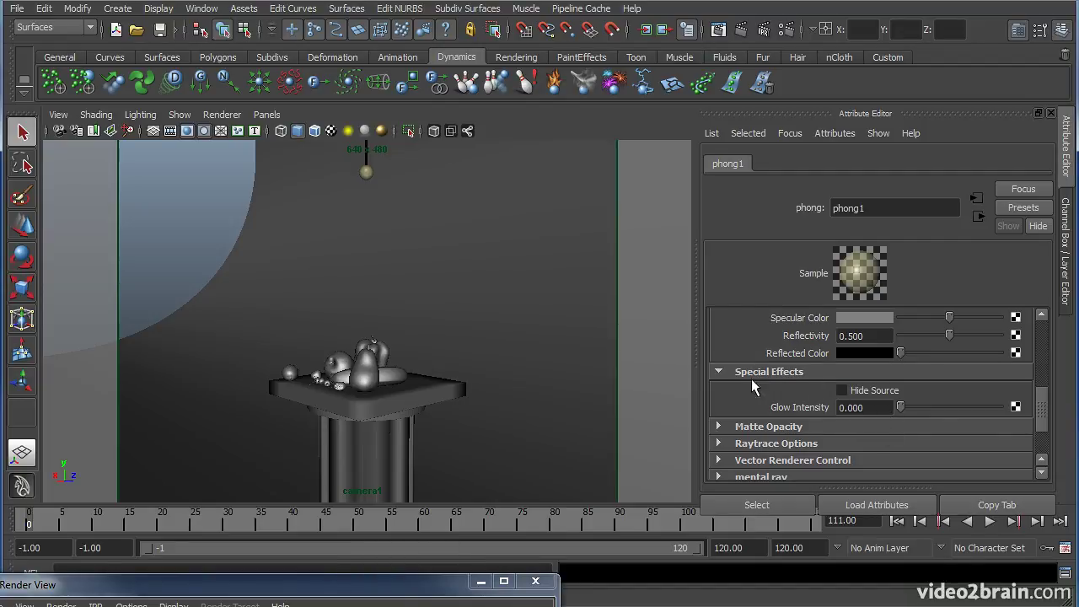
left_click(718, 371)
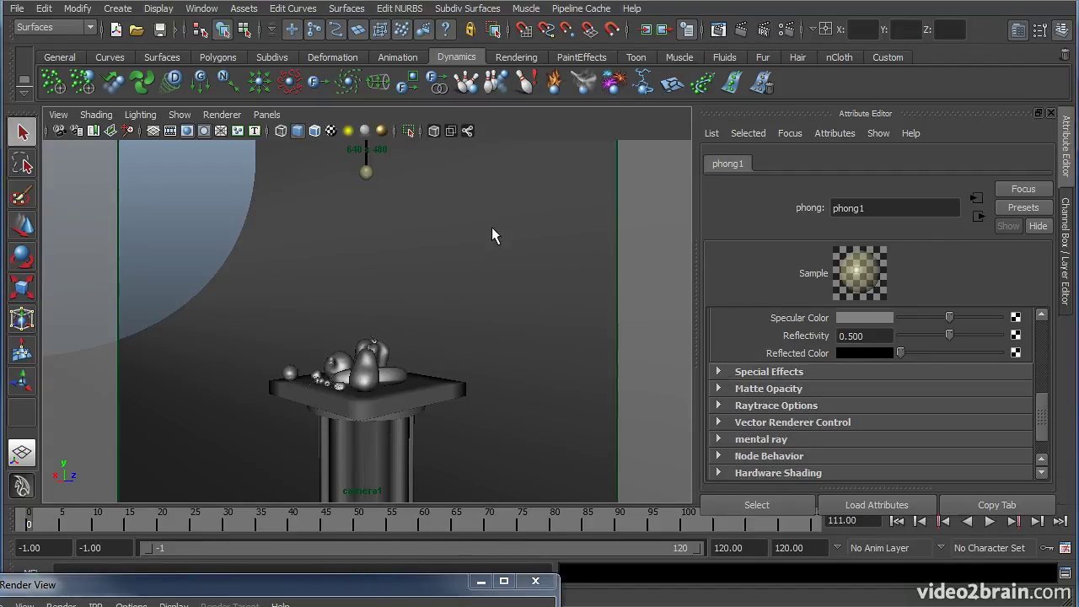
Step: Select the spotlight above the hanging bulb in a full-size perspective view
key("space")
key("space")
left_click_drag(379, 380, 398, 397, "alt")
left_click(450, 359)
Step: Review the kept camera1 render without the bulb glow, and move the Render View out of the way
left_click_drag(413, 575, 544, 20)
left_click(405, 531)
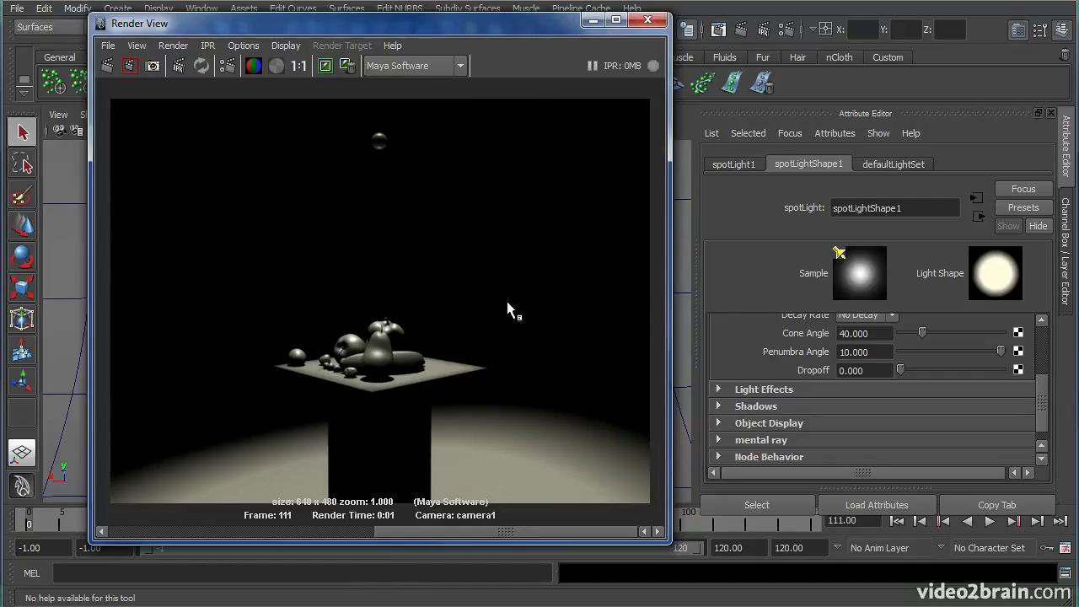
left_click_drag(523, 25, 354, 603)
Step: Add a Light Fog node to the spotlight through its Light Effects attributes
left_click_drag(417, 300, 439, 299, "alt")
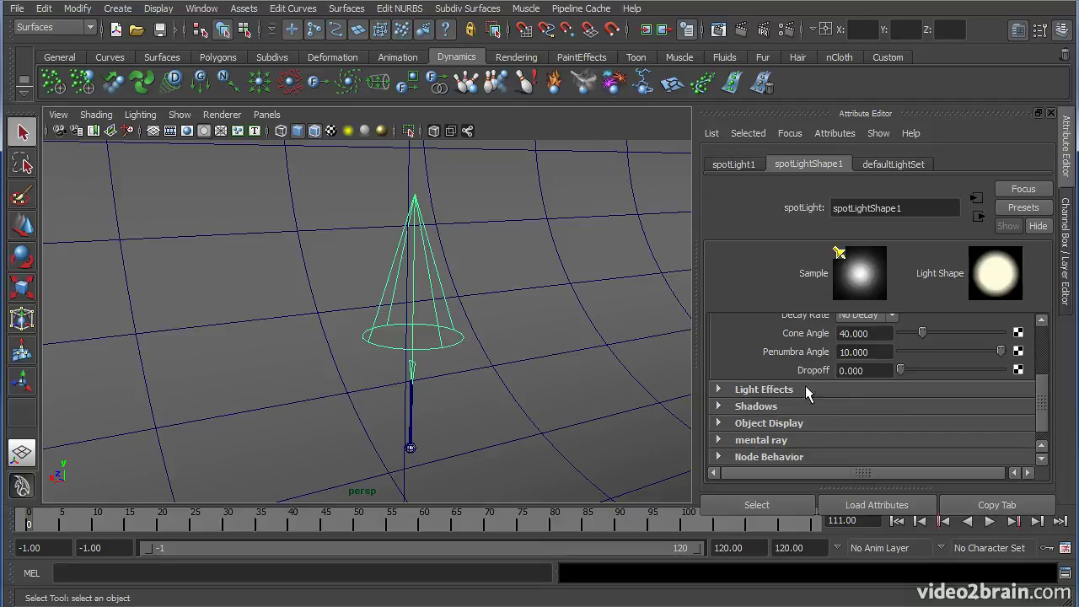
left_click(750, 391)
left_click_drag(1040, 369, 1044, 384)
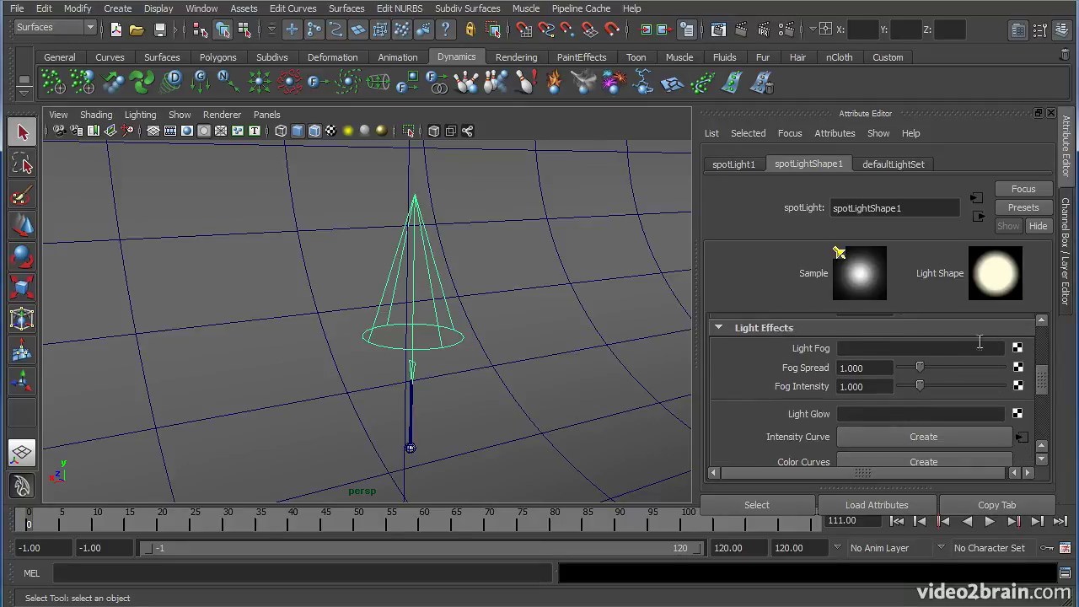
left_click(1017, 349)
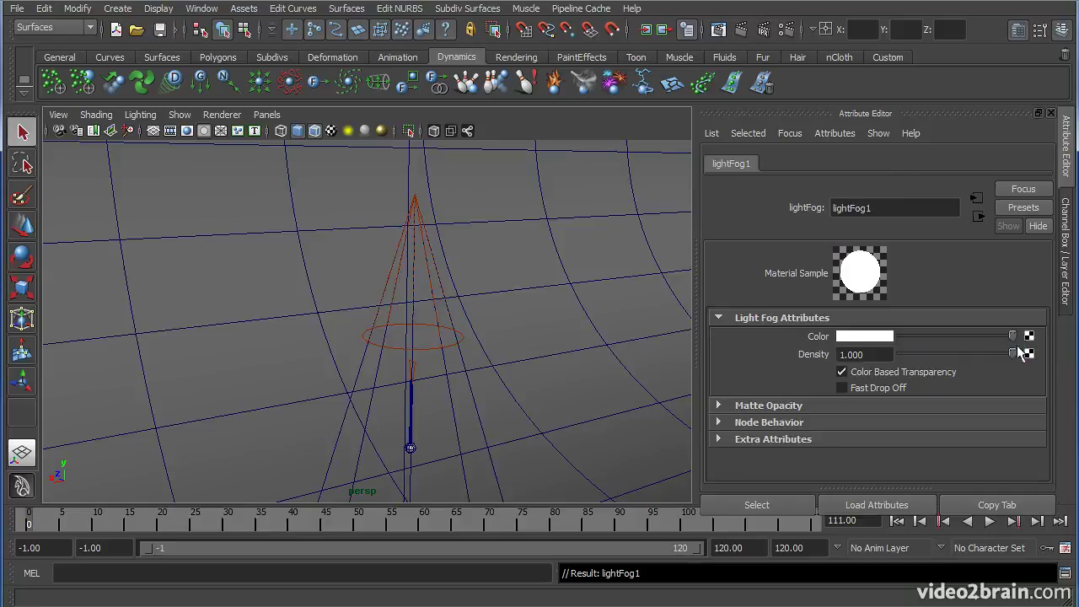
Step: Graph lightFog1's connections in the Hypershade and examine how it links to lightFogSE, coneShape1 and the light linker
left_click_drag(0, 182, 353, 81)
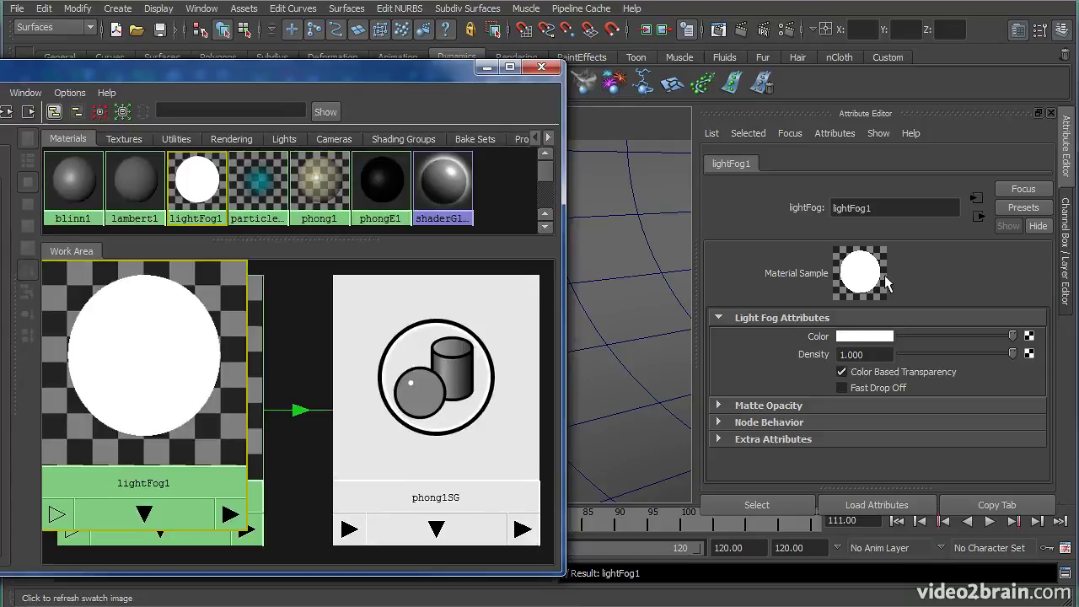
left_click_drag(240, 67, 514, 37)
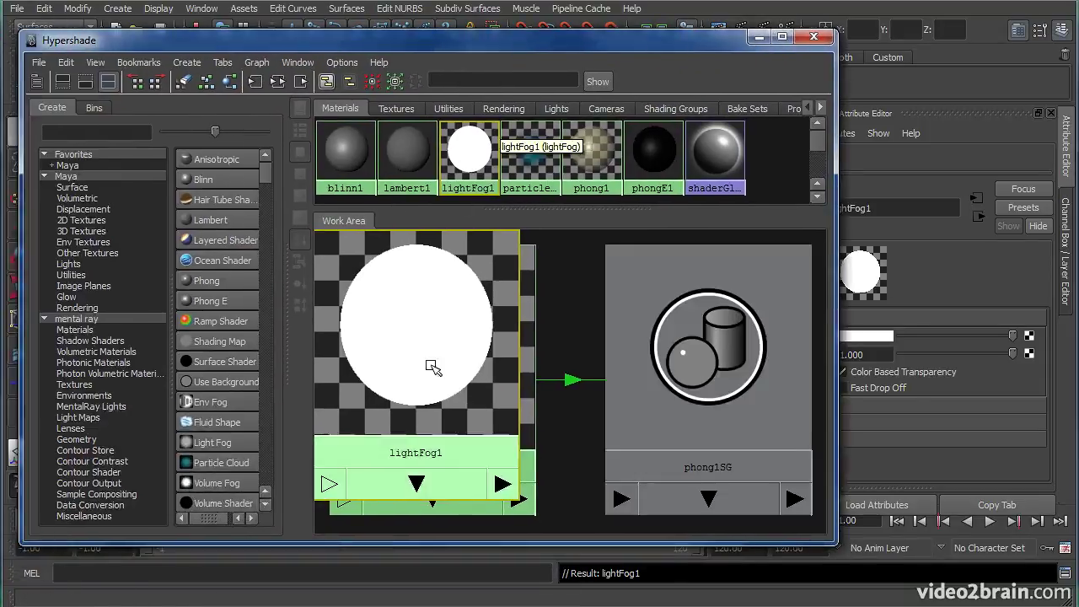
left_click(280, 81)
left_click_drag(360, 367, 368, 278)
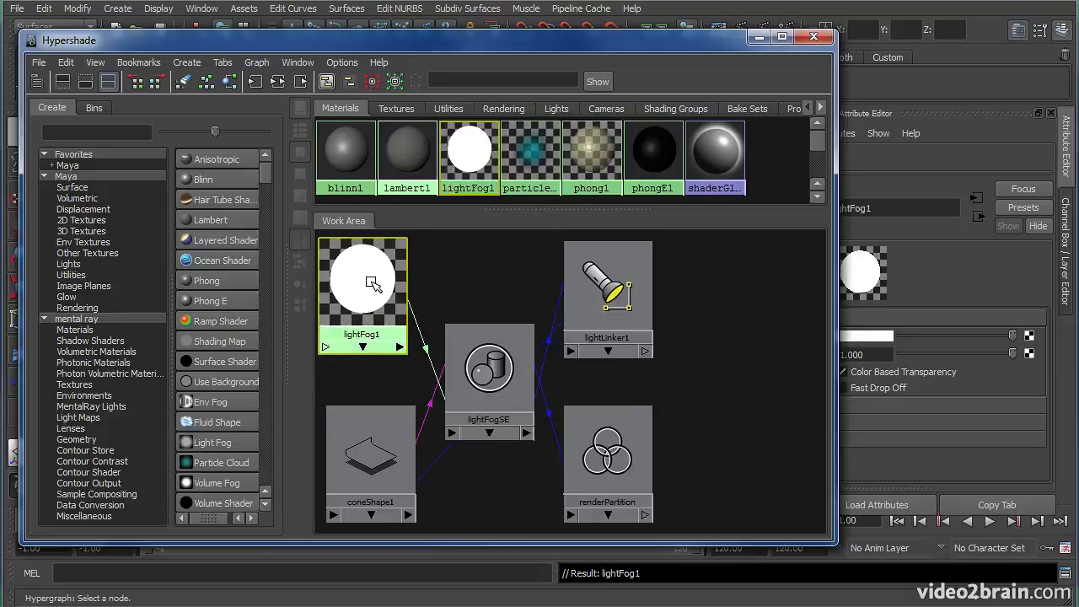
middle_click_drag(488, 371, 620, 366, "alt")
left_click_drag(503, 276, 436, 302)
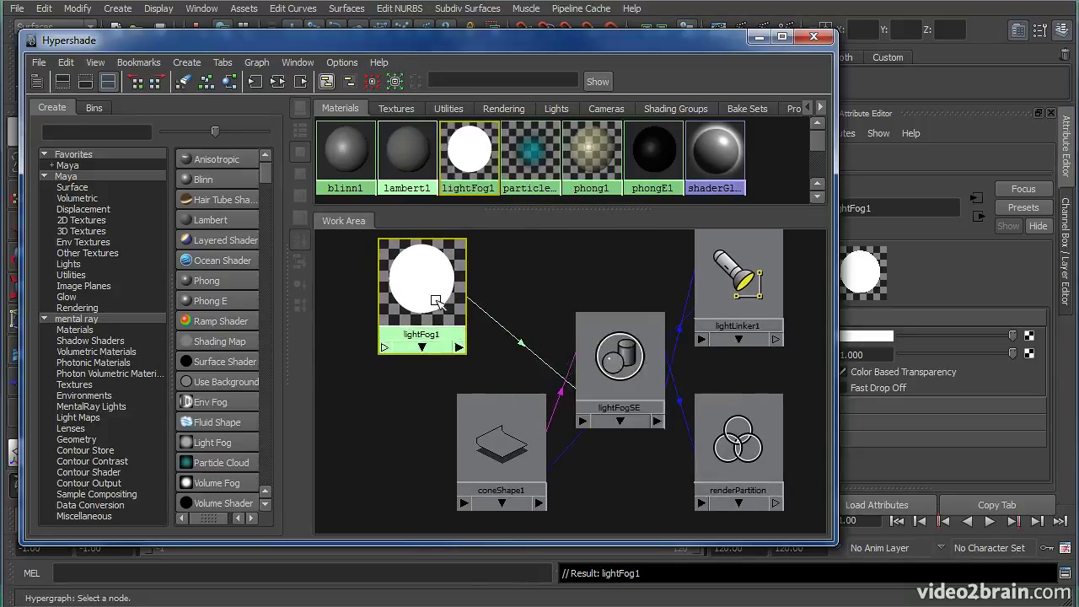
middle_click_drag(521, 300, 526, 333, "alt")
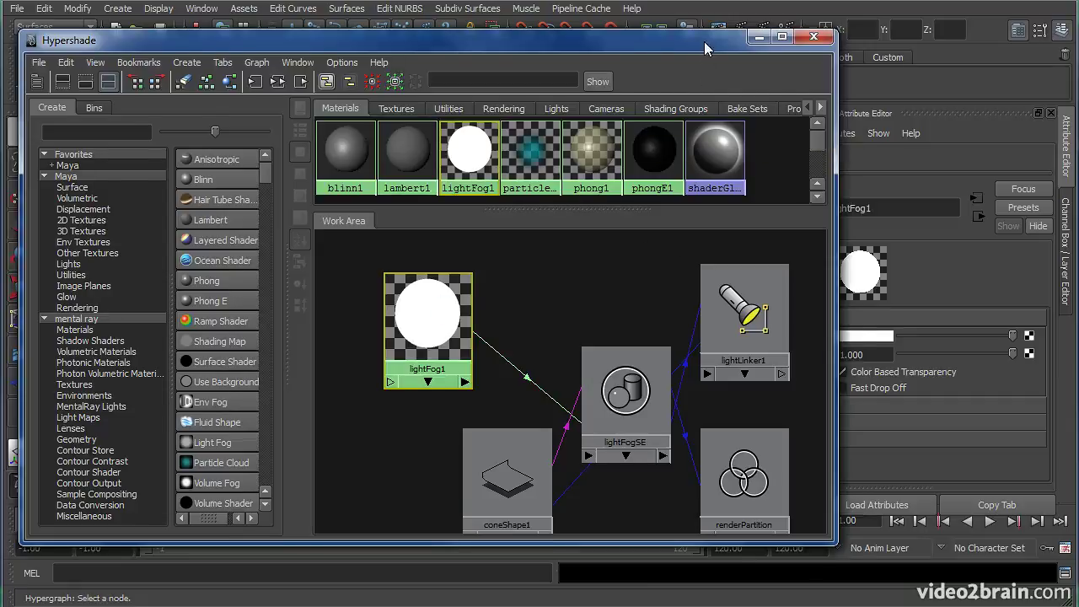
left_click(759, 37)
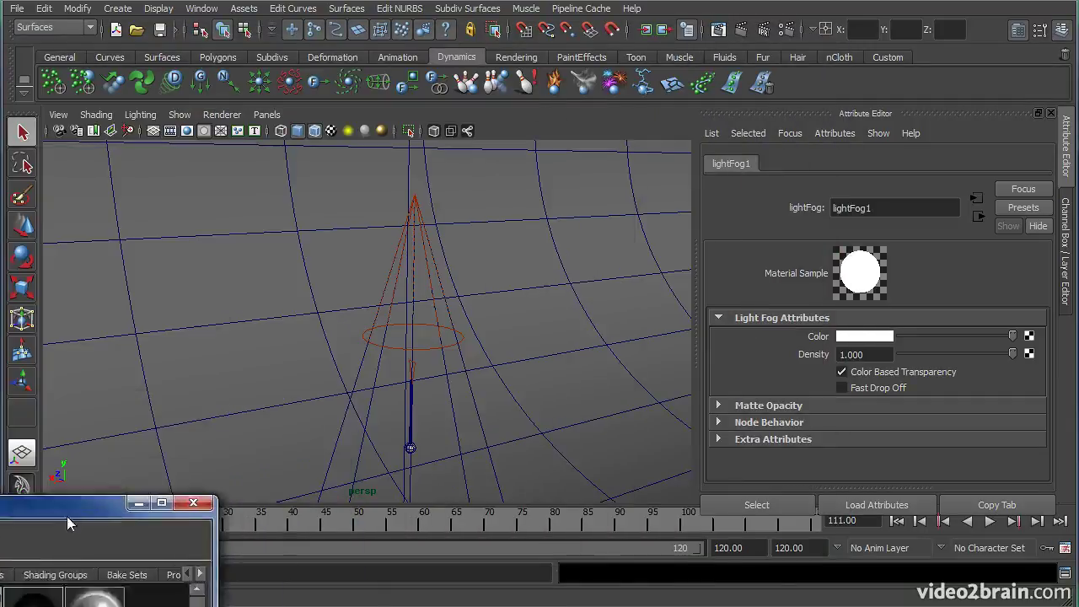
Step: Set the light fog's color to a pale yellow with a hue of 60
left_click(883, 336)
left_click(836, 293)
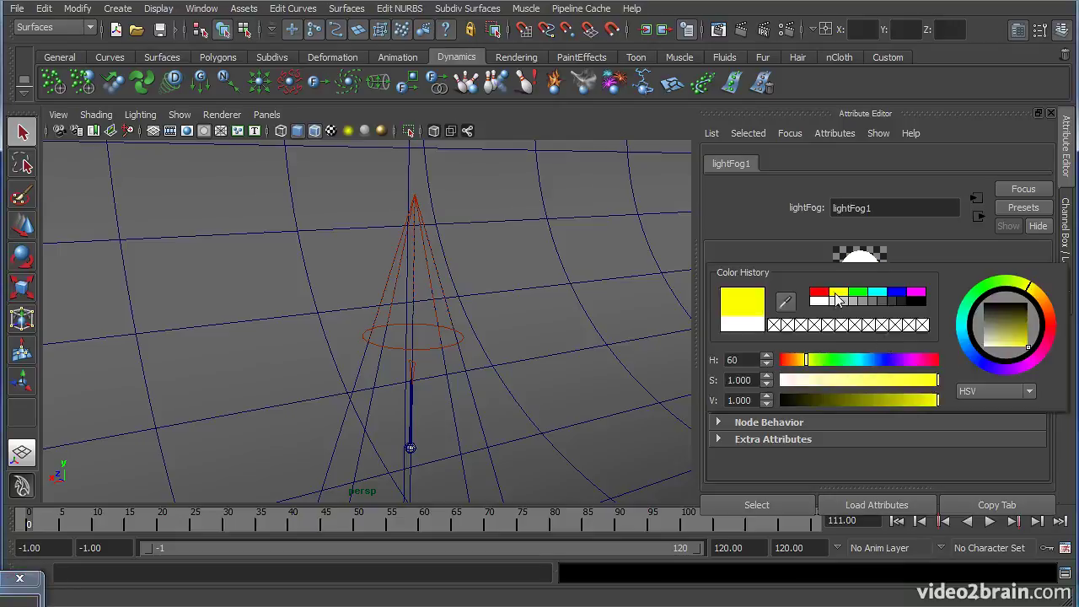
left_click_drag(861, 384, 912, 403)
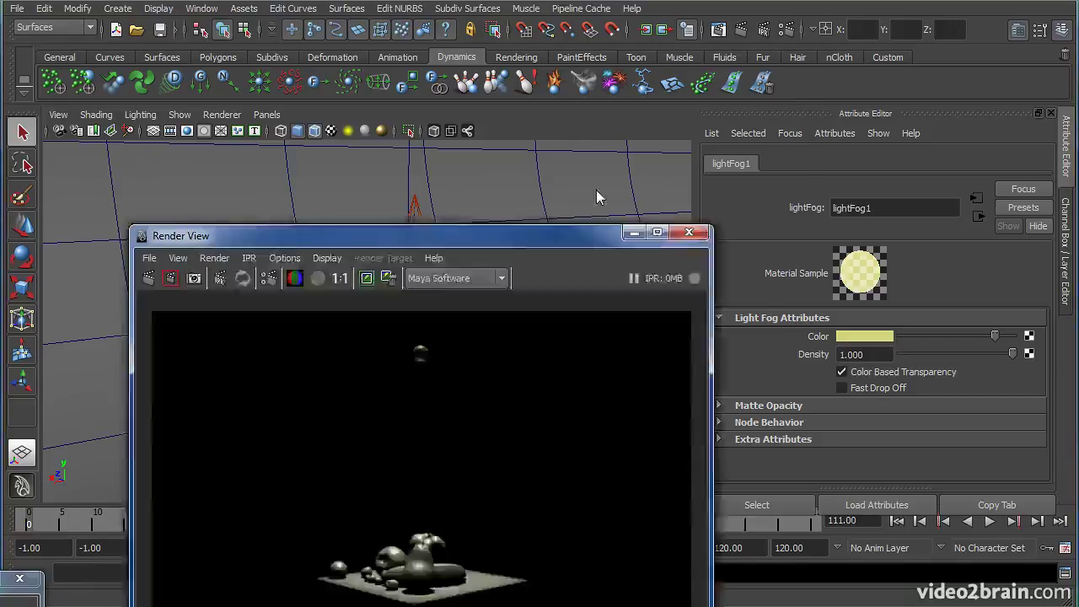
Step: Render the camera1 view again with the pale yellow spotlight fog, and clear the Render View out of the way
left_click_drag(596, 190, 555, 36)
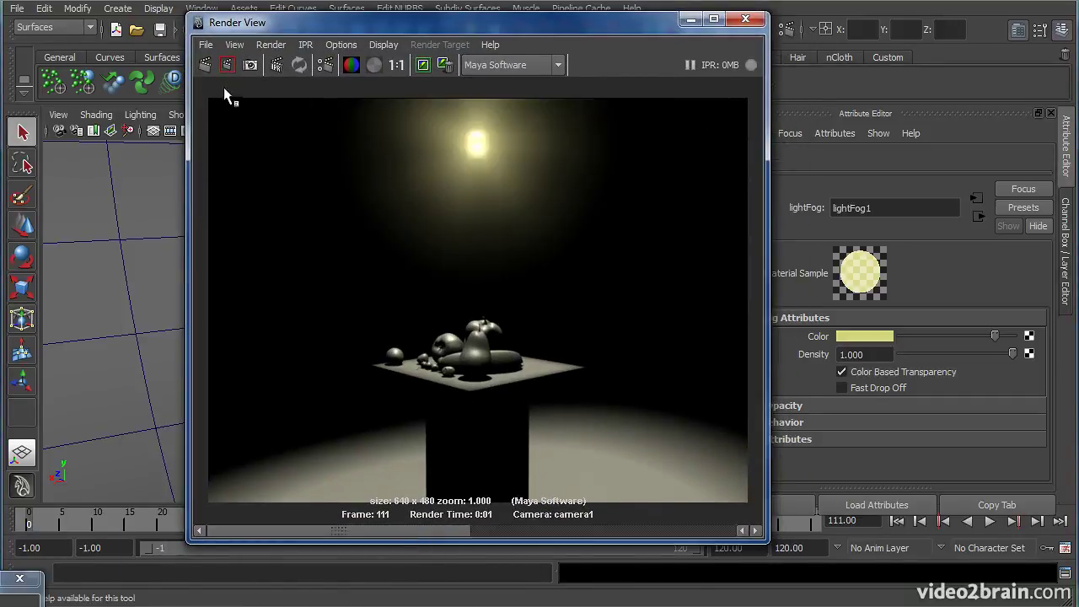
left_click(227, 64)
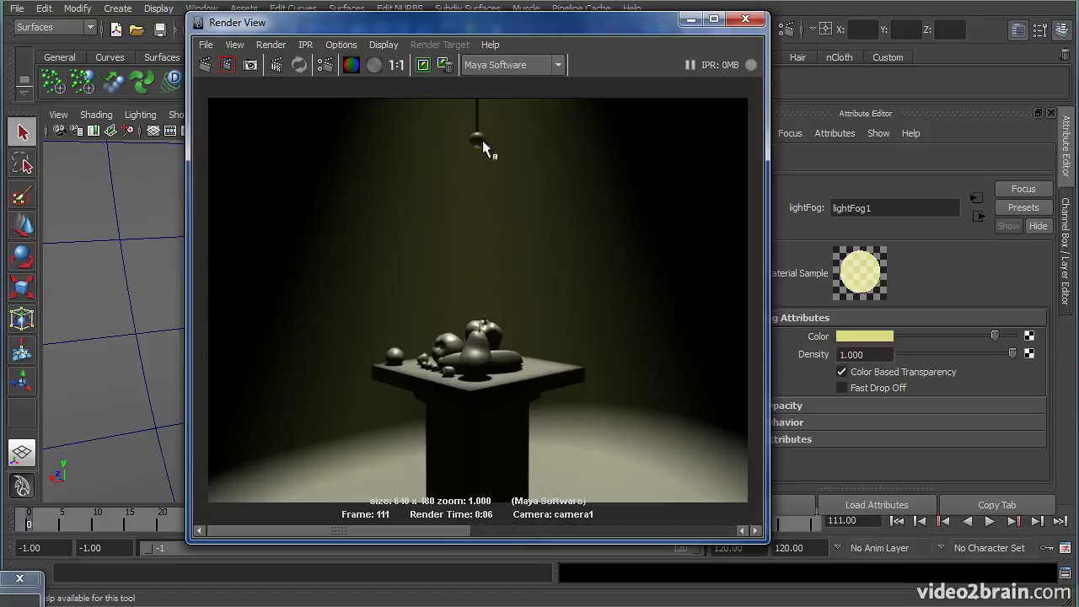
left_click_drag(575, 29, 484, 603)
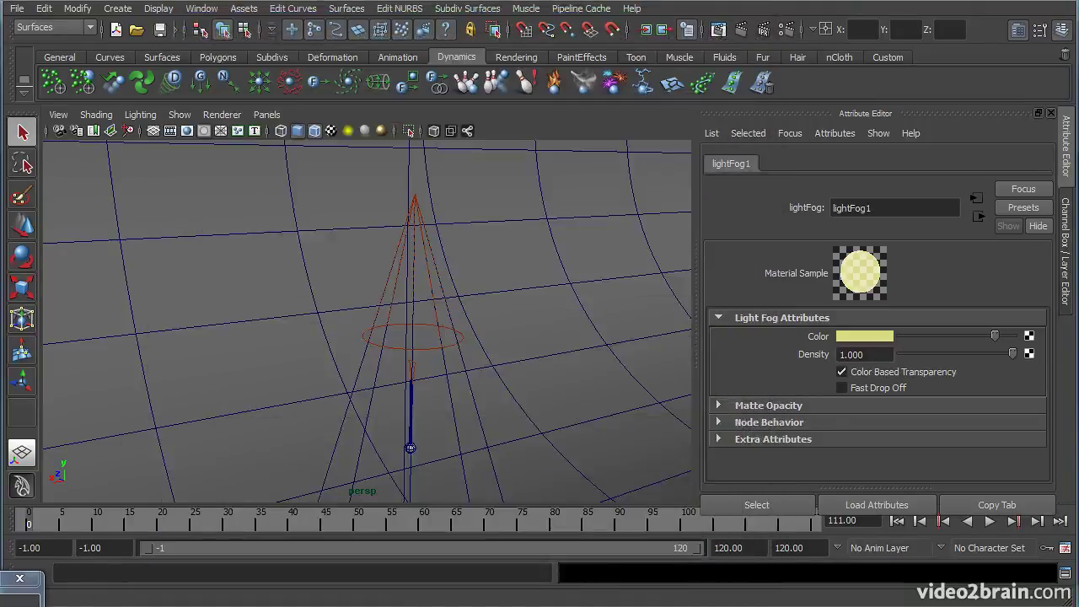
Step: Select the spotlight and lower it vertically along the lamp cord to just above the bulb
left_click(435, 354)
left_click_drag(539, 371, 662, 298, "alt")
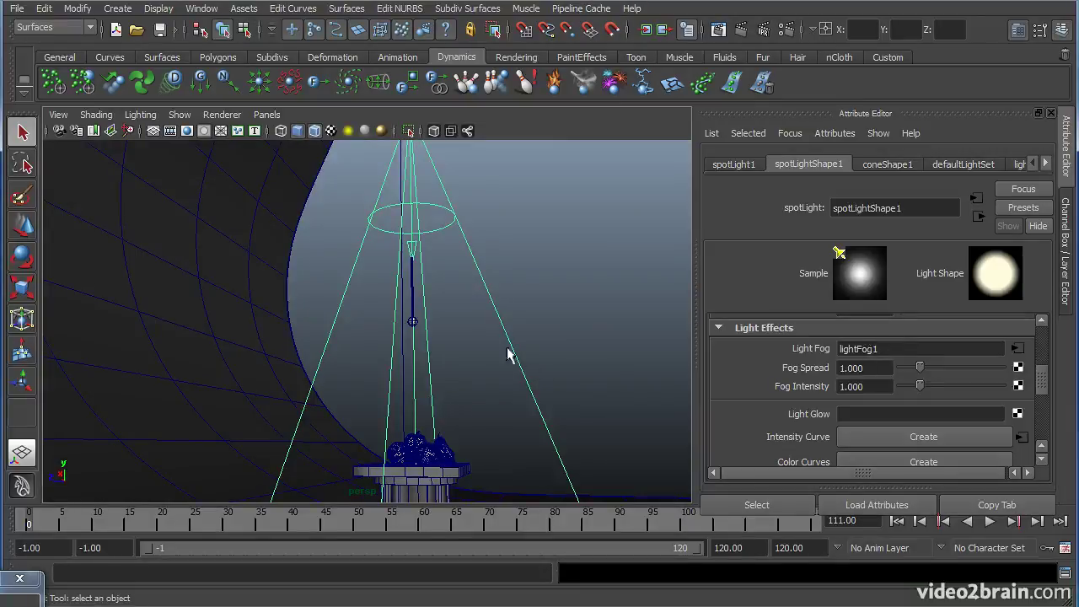
left_click_drag(561, 301, 578, 279, "alt")
left_click(576, 281)
left_click_drag(494, 321, 425, 291, "alt")
left_click(401, 274)
scroll(472, 291, "up", 2)
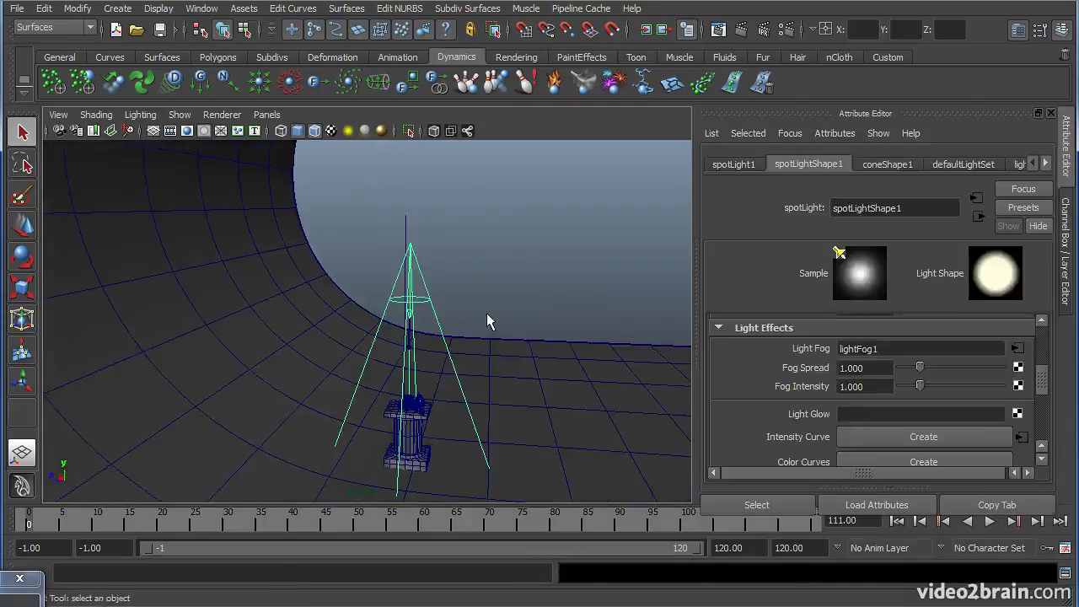
key("w")
left_click_drag(431, 314, 463, 346, "alt")
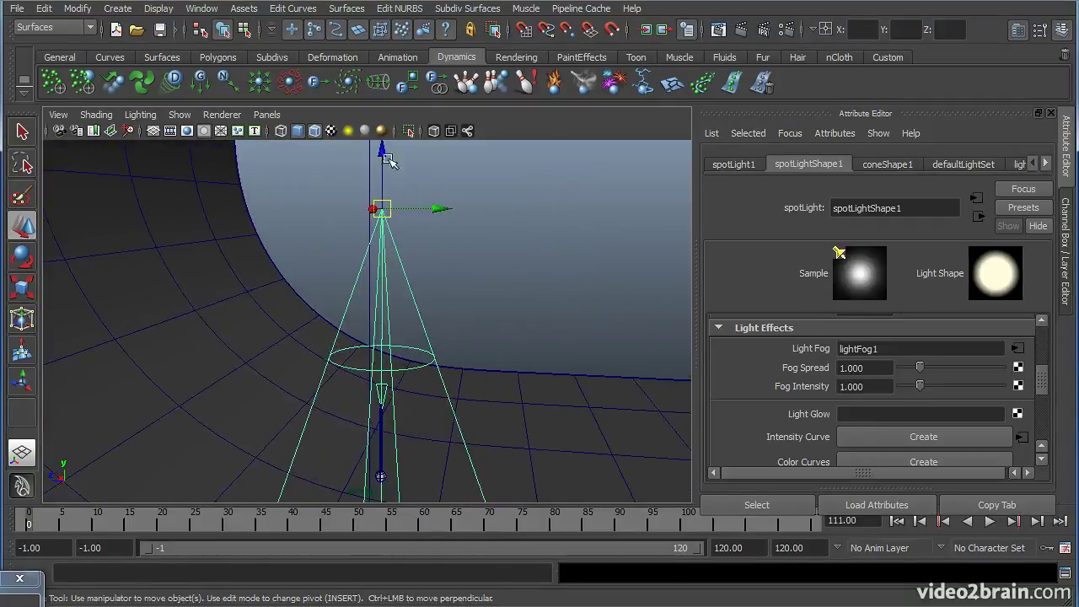
left_click_drag(381, 151, 385, 409)
left_click_drag(410, 366, 337, 301, "alt")
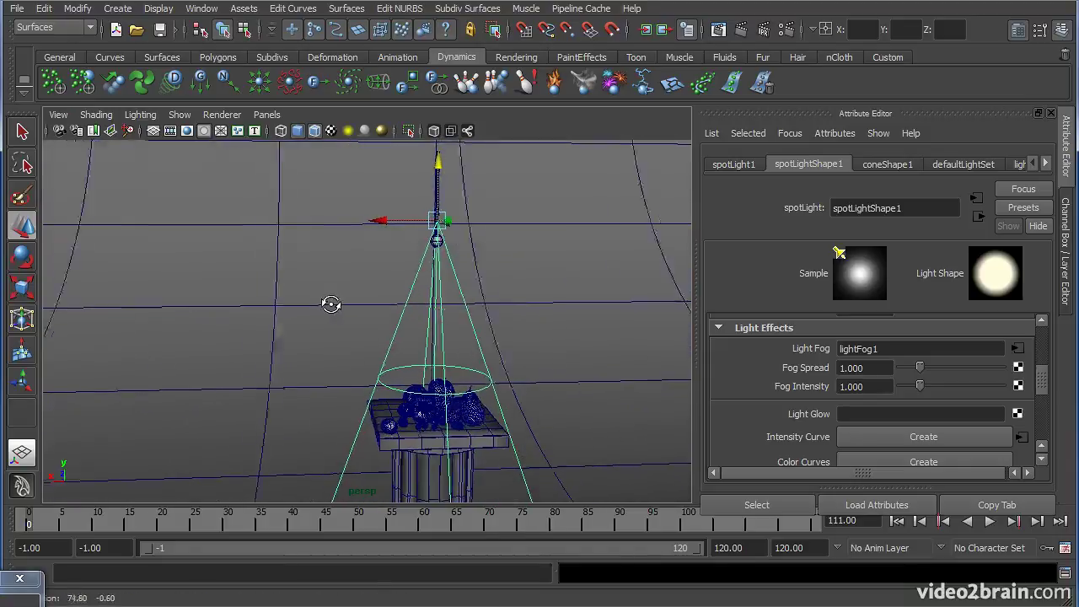
Step: Set the spotlight's cone angle to 50
scroll(1043, 376, "up", 5)
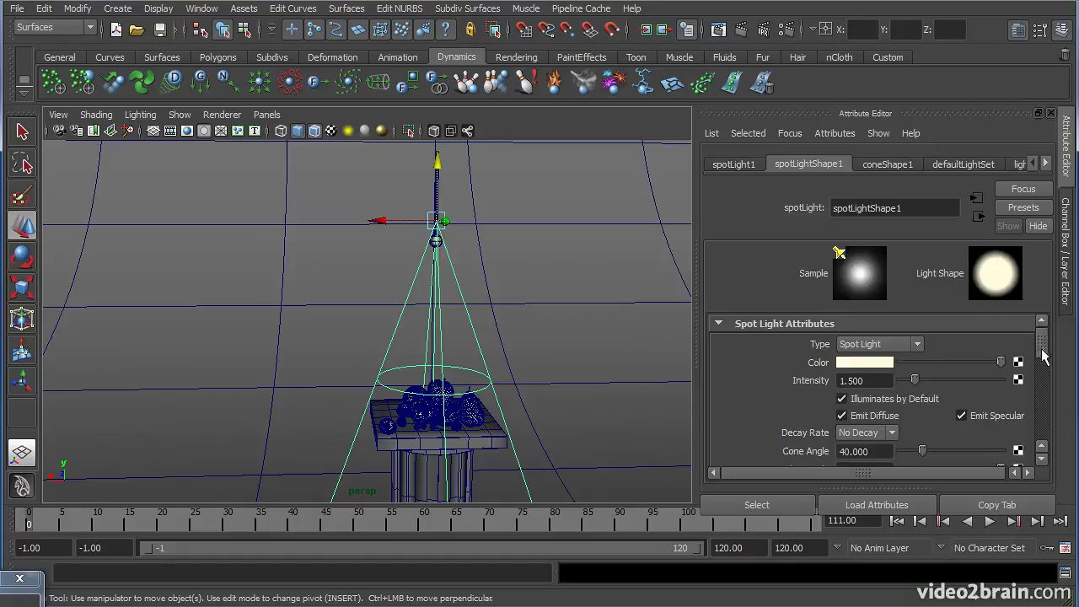
left_click_drag(1042, 354, 1042, 360)
left_click(882, 410)
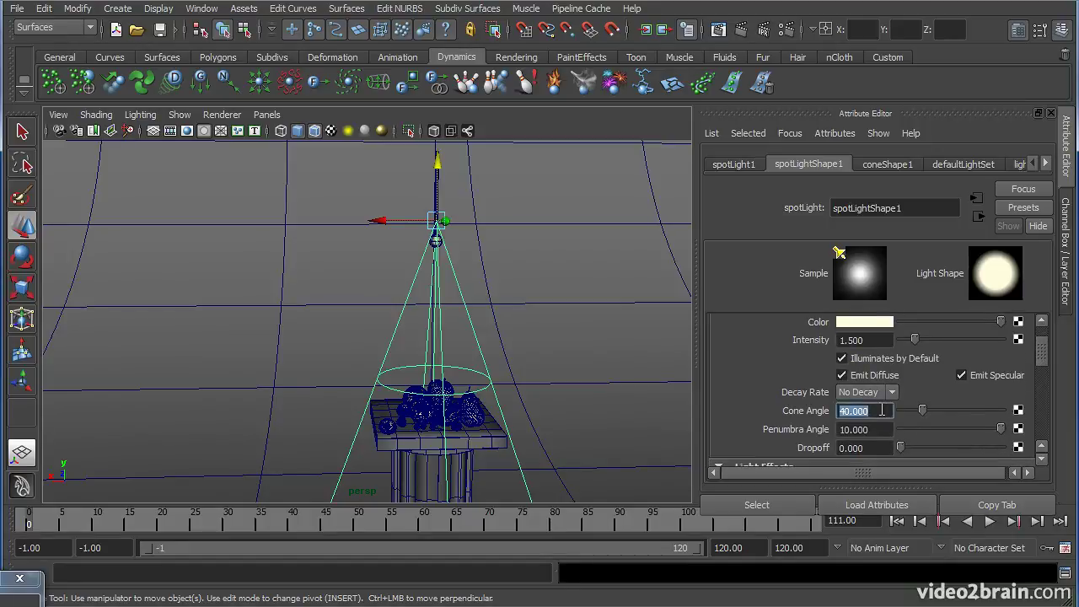
type("50")
key("Return")
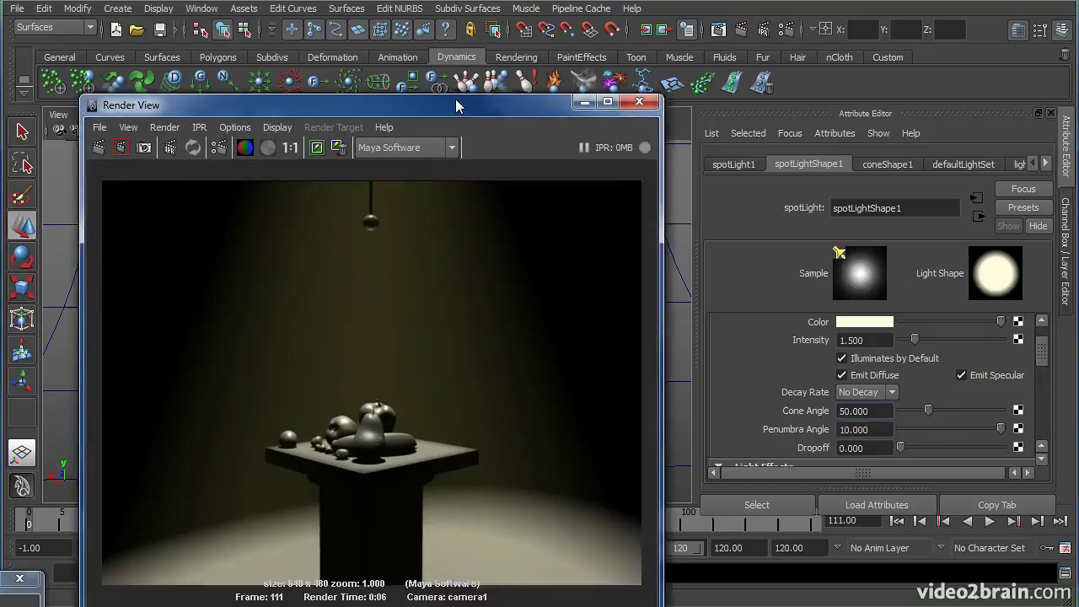
Step: Keep the current render for comparison, and re-render the camera1 view with the lowered, wider spotlight
left_click_drag(451, 107, 451, 56)
left_click(318, 93)
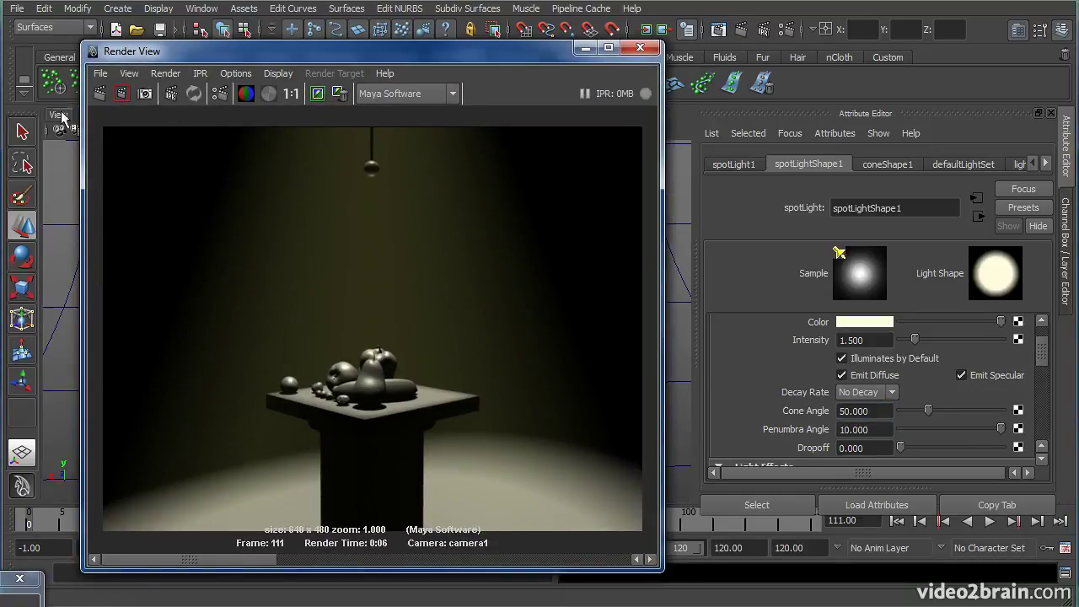
left_click(100, 93)
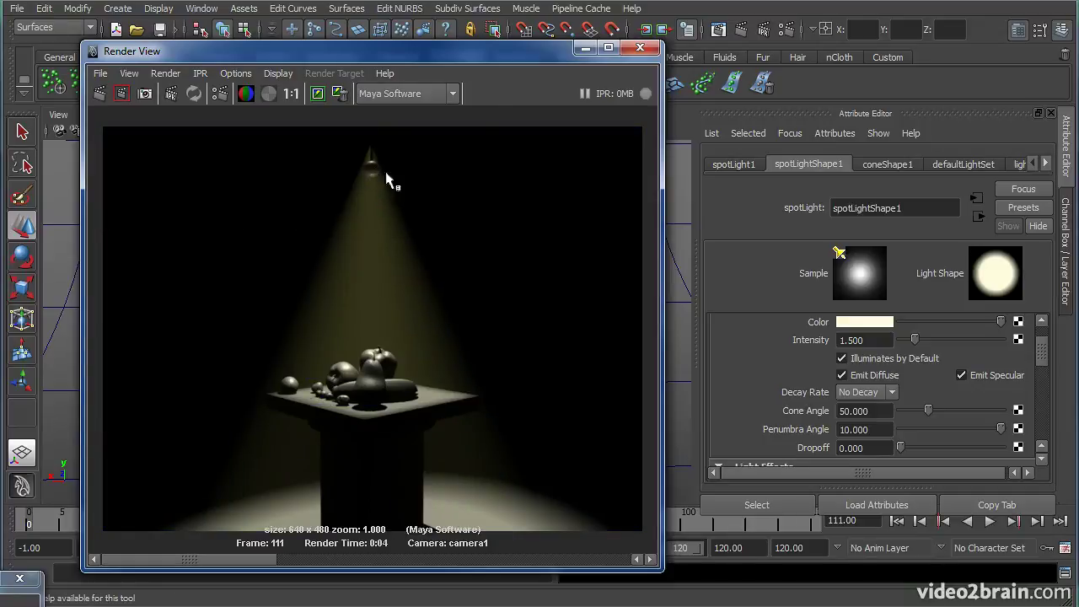
Step: Nudge the spotlight slightly lower so its tip sits closer to the bulb
left_click_drag(497, 67, 470, 474)
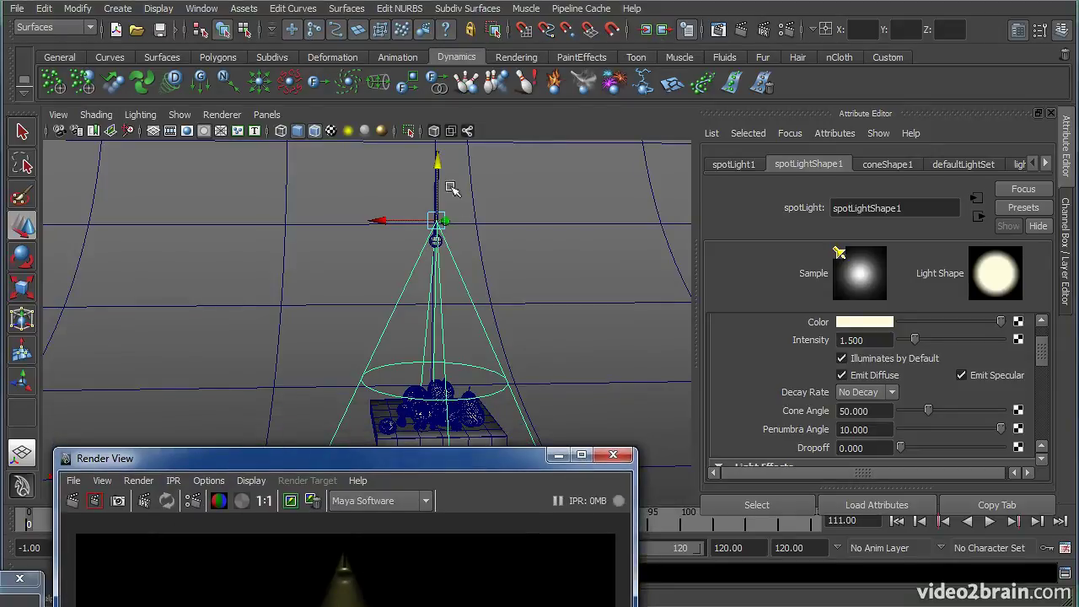
left_click_drag(439, 159, 441, 165)
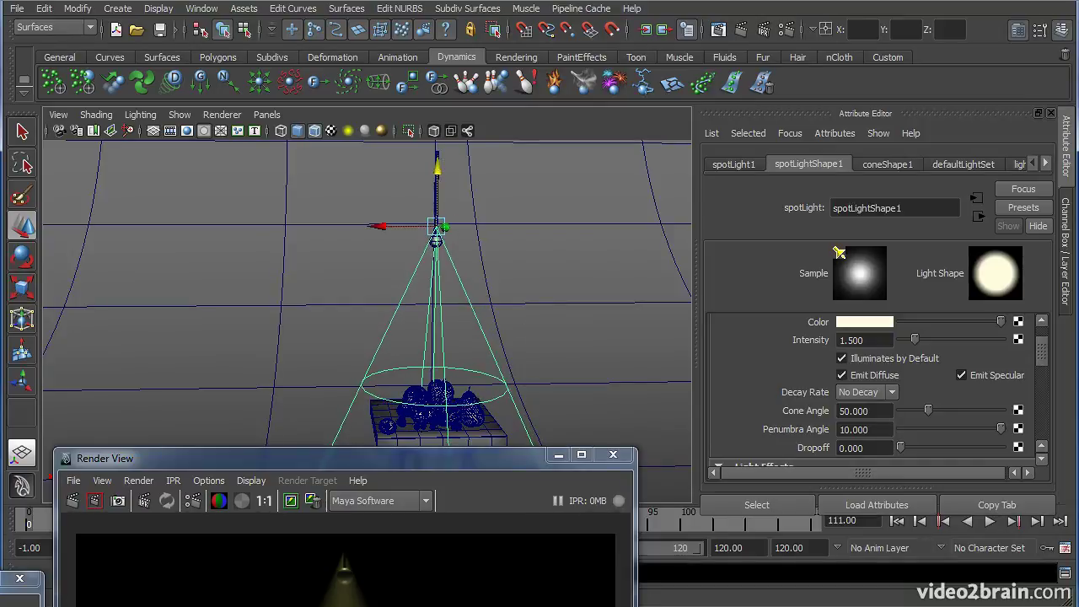
left_click(477, 242)
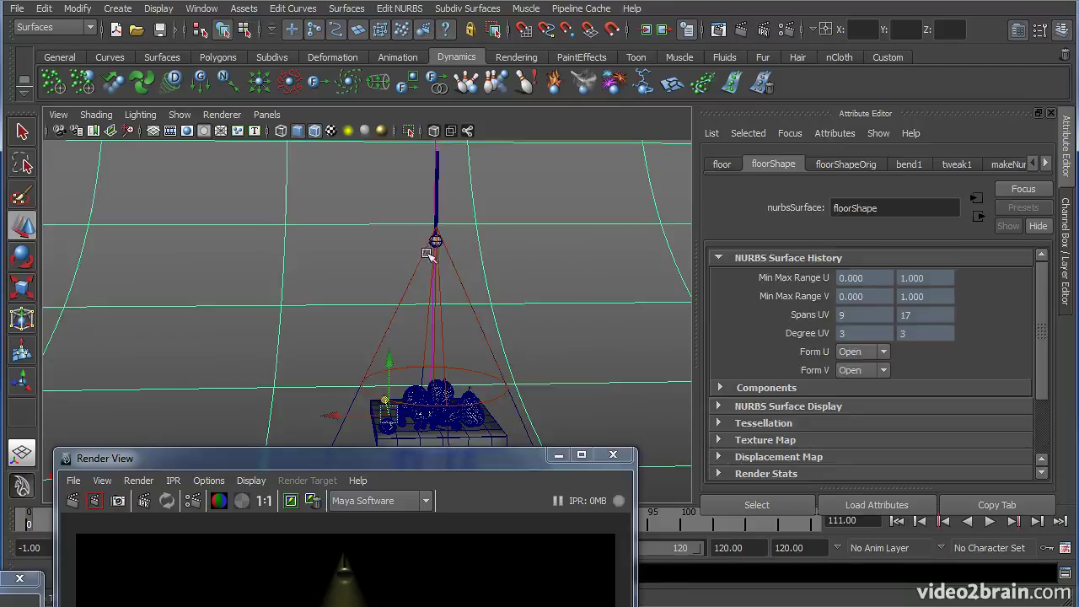
Step: Select the bulb sphere, graph its material in the Hypershade and load phong1's attributes
right_click_drag(373, 258, 461, 341, "alt")
left_click(455, 275)
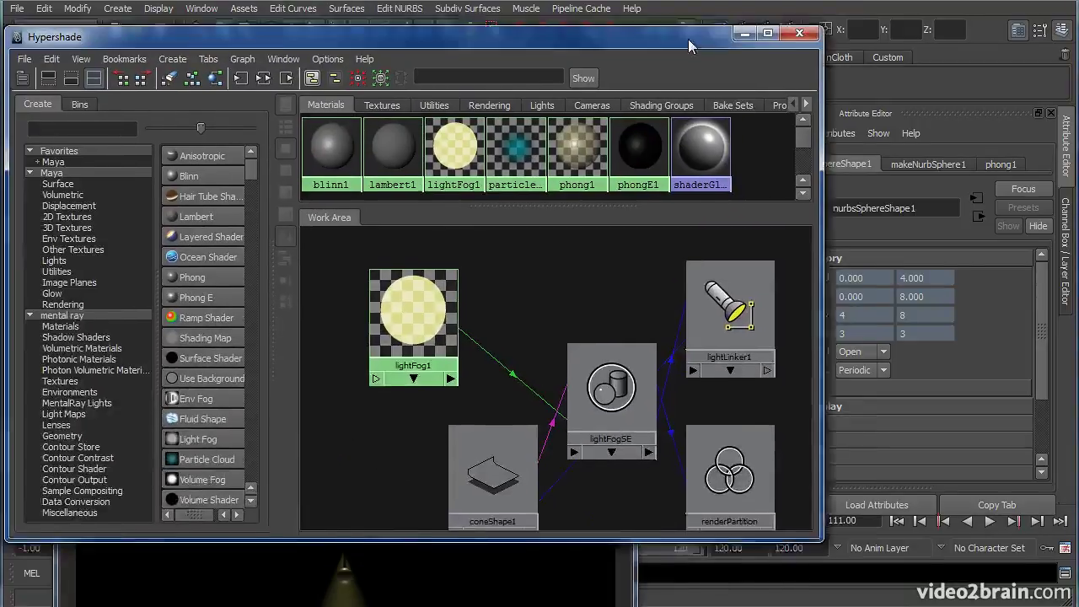
left_click_drag(688, 39, 727, 26)
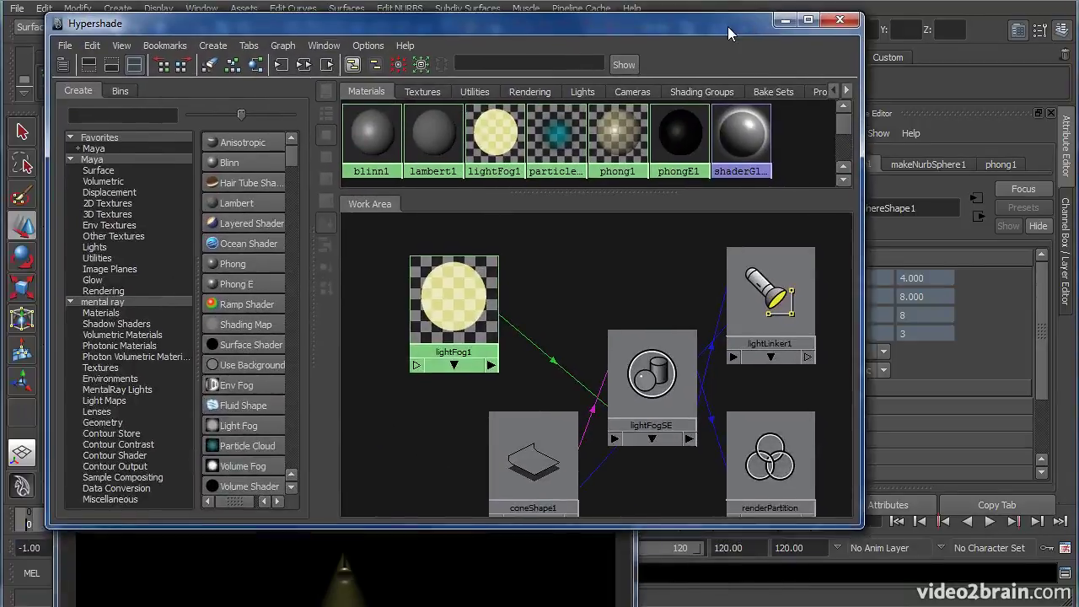
left_click(257, 66)
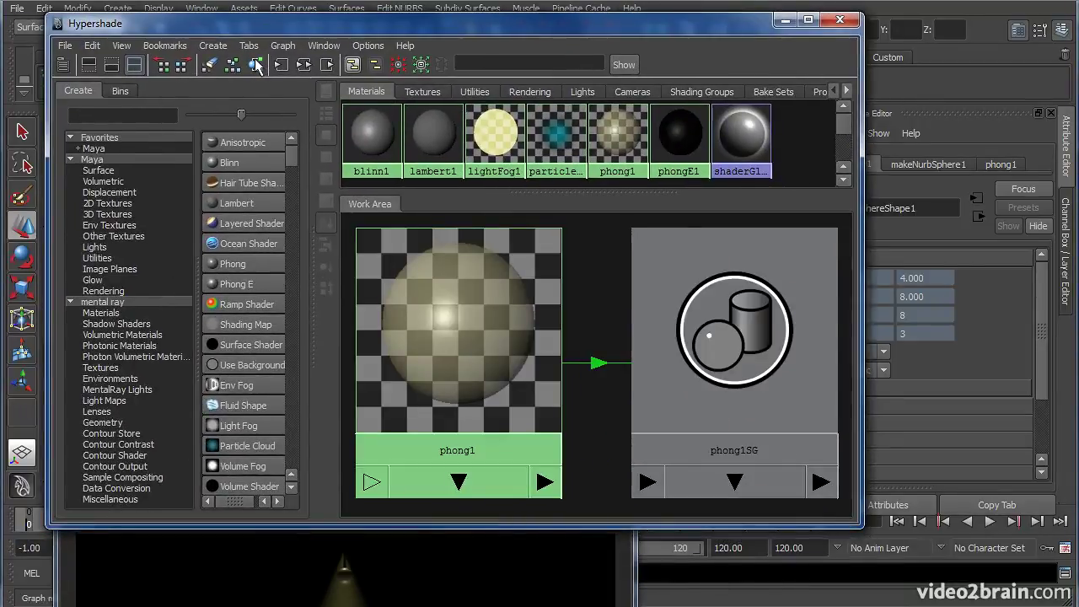
left_click(428, 320)
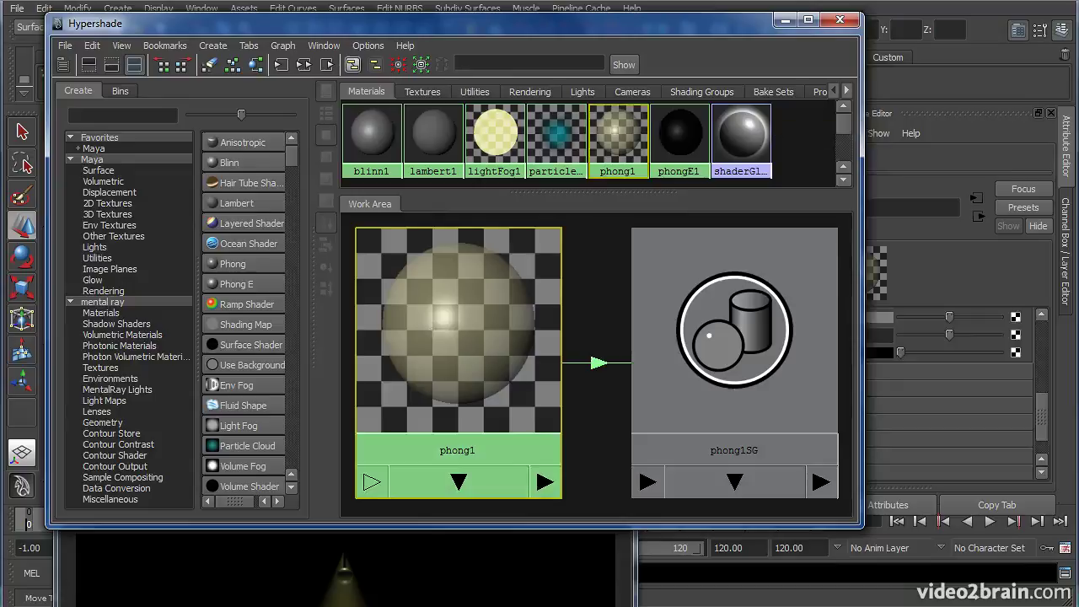
left_click(783, 19)
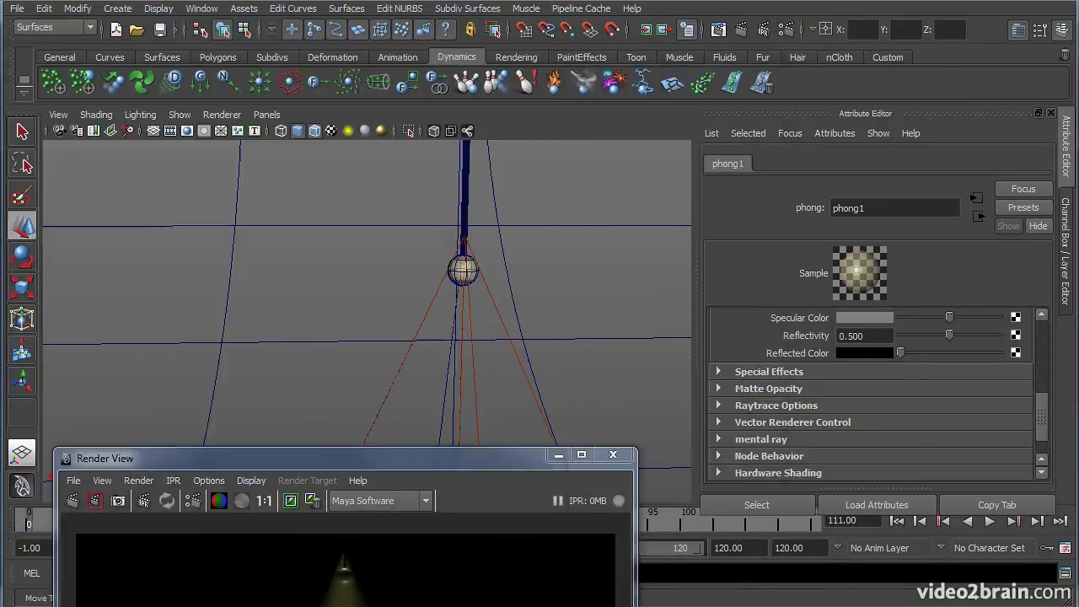
Step: Set the phong1 material's special-effects glow intensity to 0.581
mouse_move(1038, 413)
left_mouse_down()
mouse_move(1038, 347)
mouse_move(1033, 409)
left_mouse_up()
left_click(785, 374)
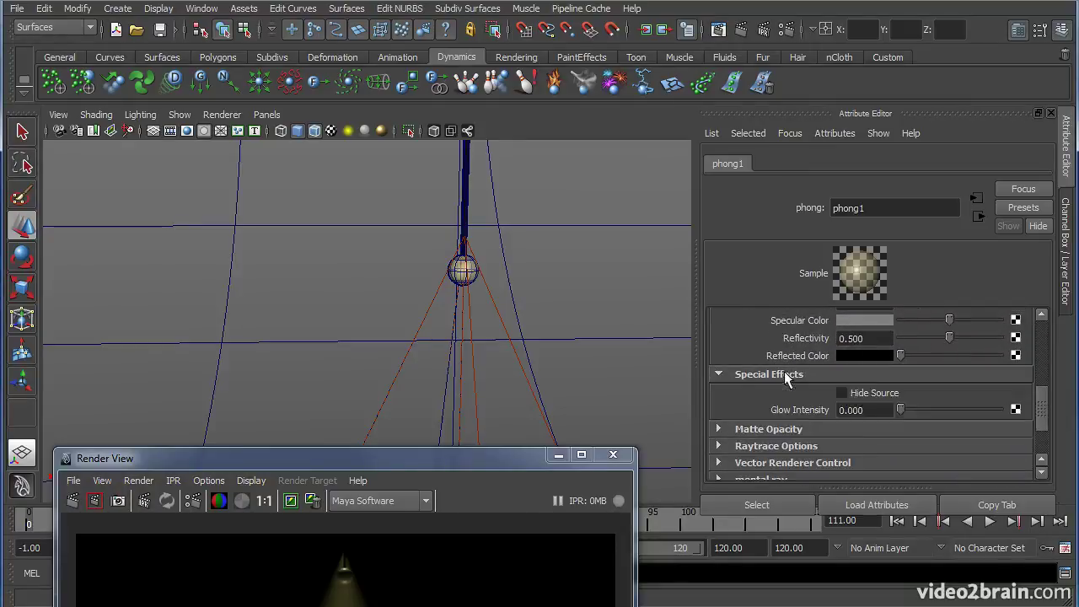
left_click_drag(946, 415, 958, 414)
Step: Re-render the camera1 view with the bulb glow and the spotlight fog combined
left_click_drag(512, 469, 586, 41)
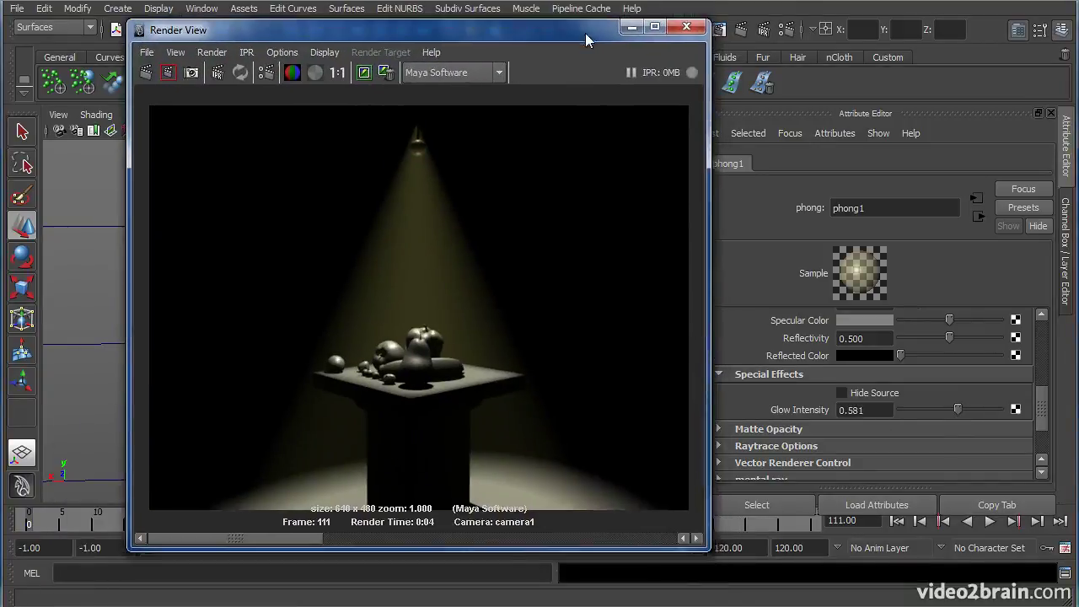
left_click(147, 73)
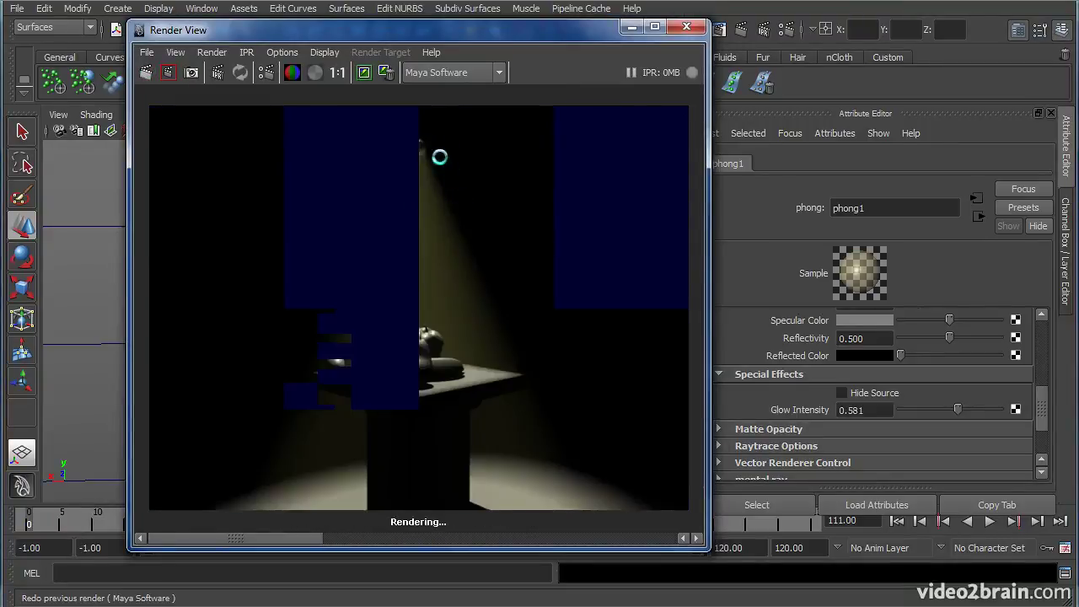
left_click_drag(429, 203, 458, 245)
left_click(362, 350)
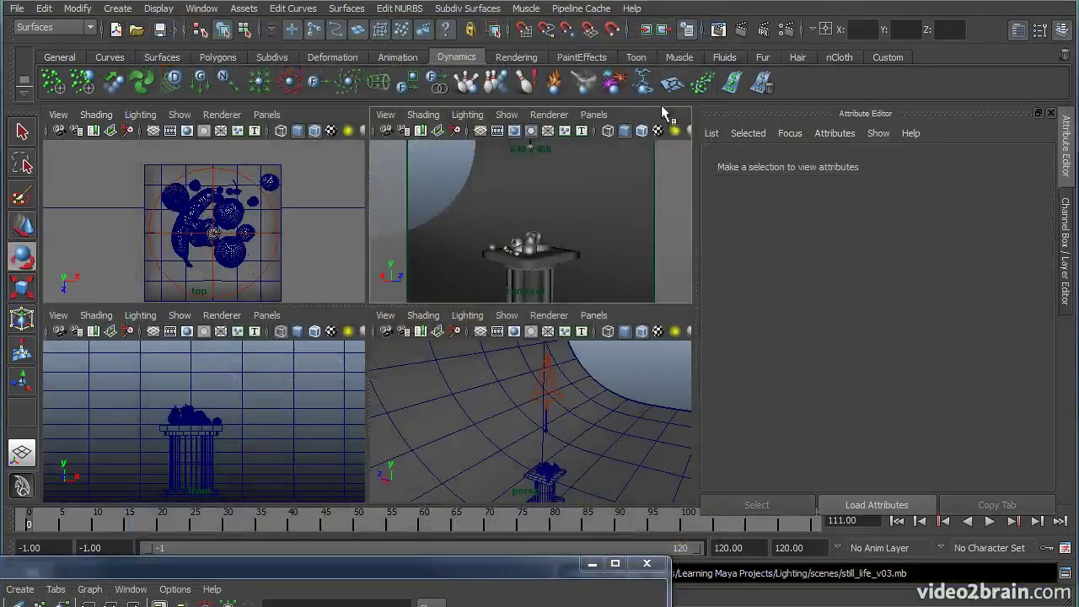
Step: Select the spotlight in the perspective view and add a Light Fog node through its Light Effects attributes
key("space")
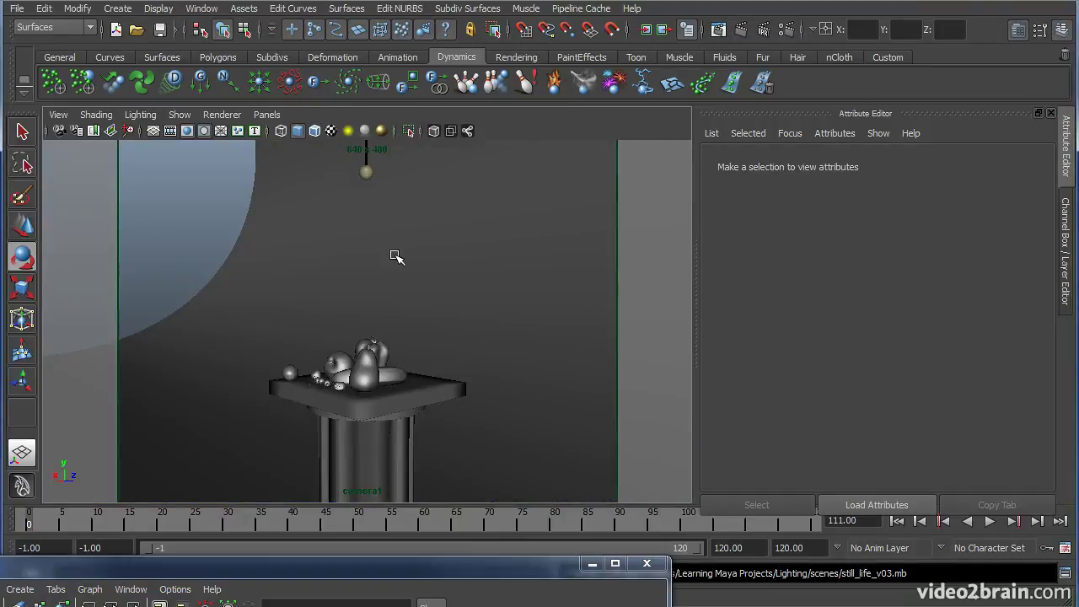
key("space")
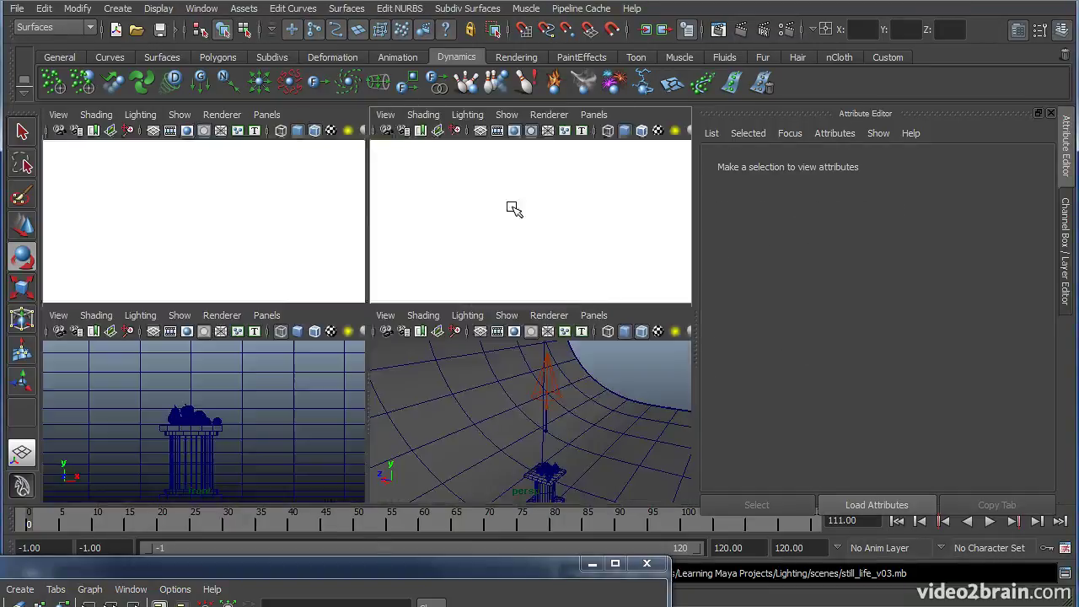
key("space")
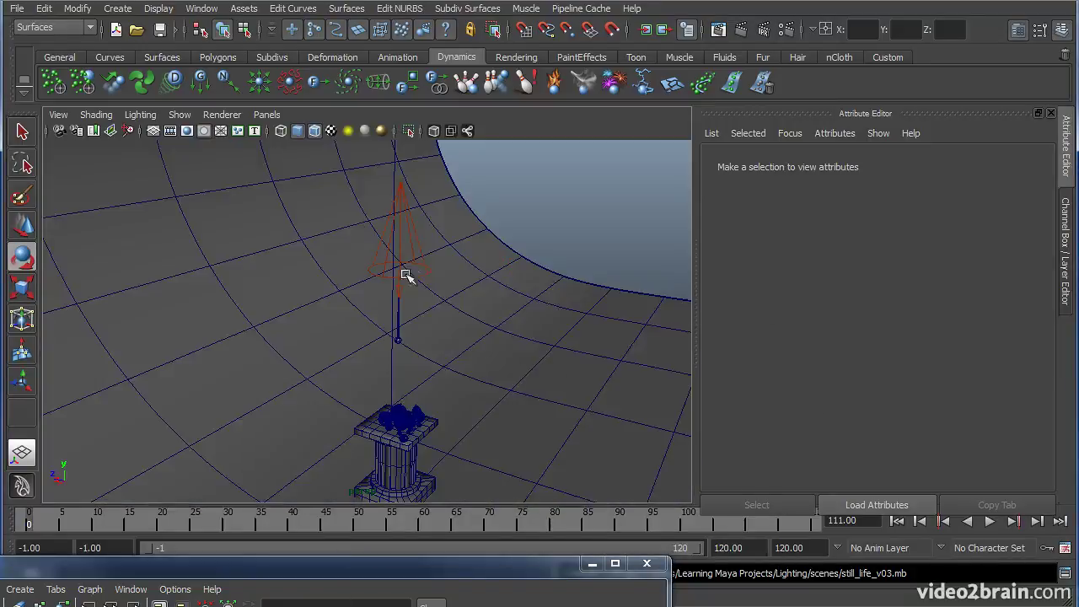
left_click_drag(385, 330, 419, 334, "alt")
left_click(399, 318)
middle_click_drag(511, 306, 512, 410, "alt")
left_click(505, 240)
mouse_move(554, 315)
left_mouse_down("alt")
mouse_move(472, 298)
mouse_move(573, 312)
left_mouse_up("alt")
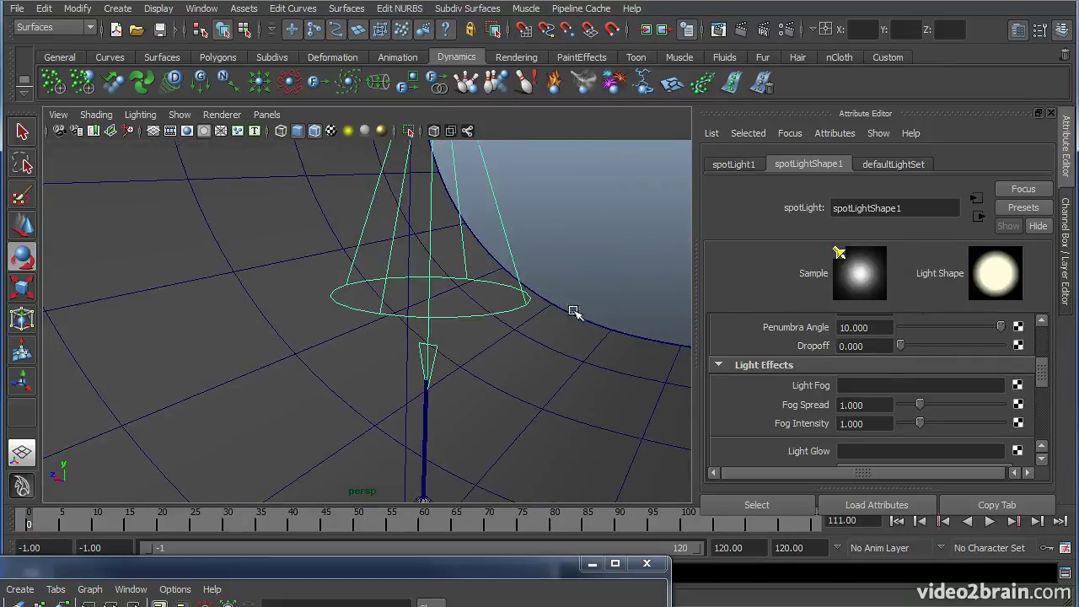
left_click(1018, 385)
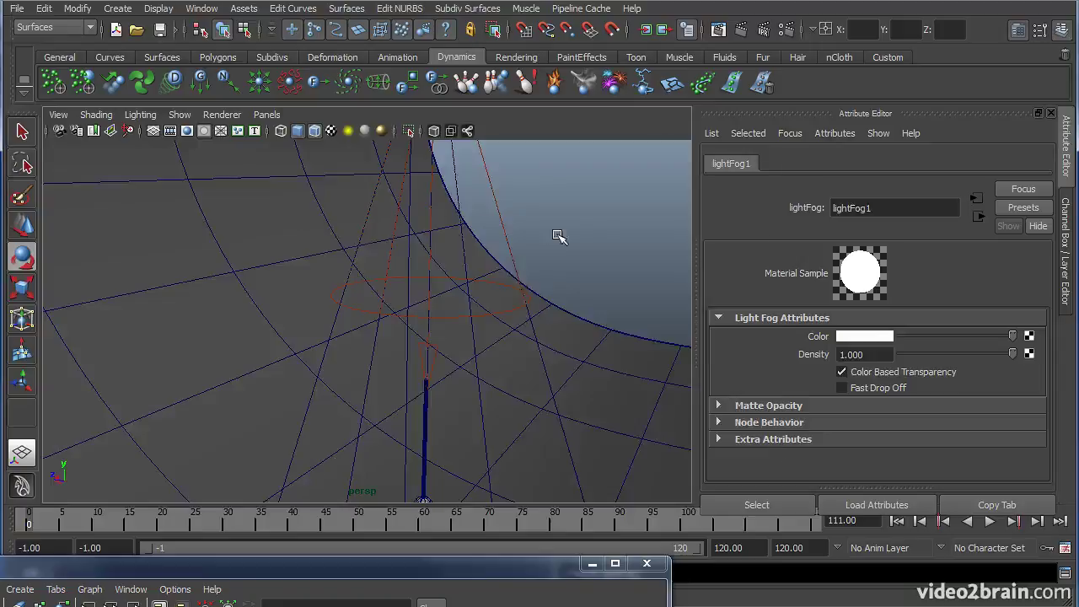
Step: Render the camera1 view with the white light fog, and move the Render View out of the way
key("space")
key("space")
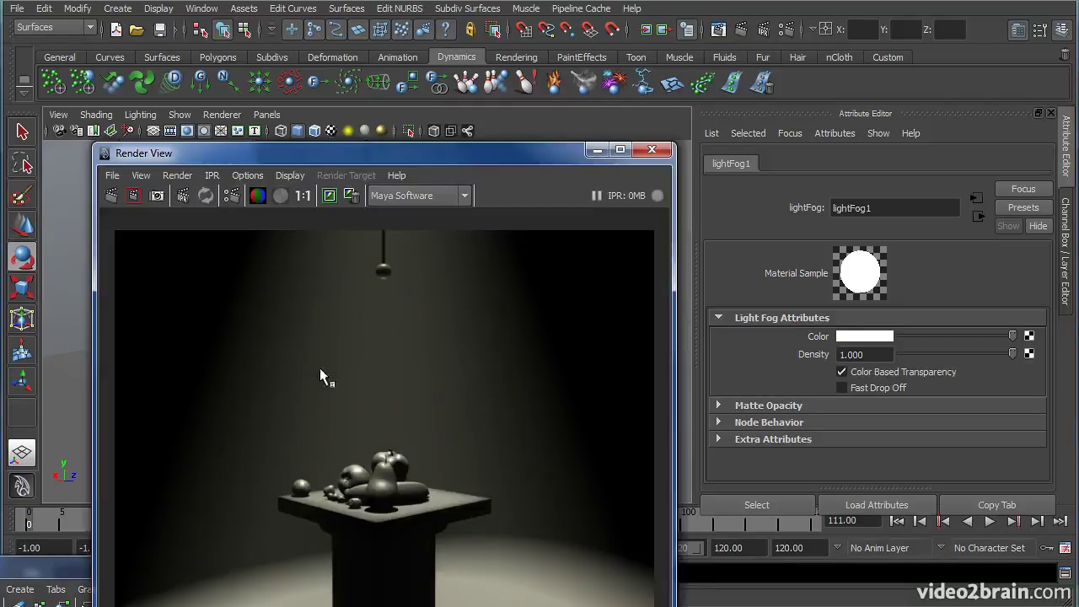
left_click_drag(462, 158, 52, 35)
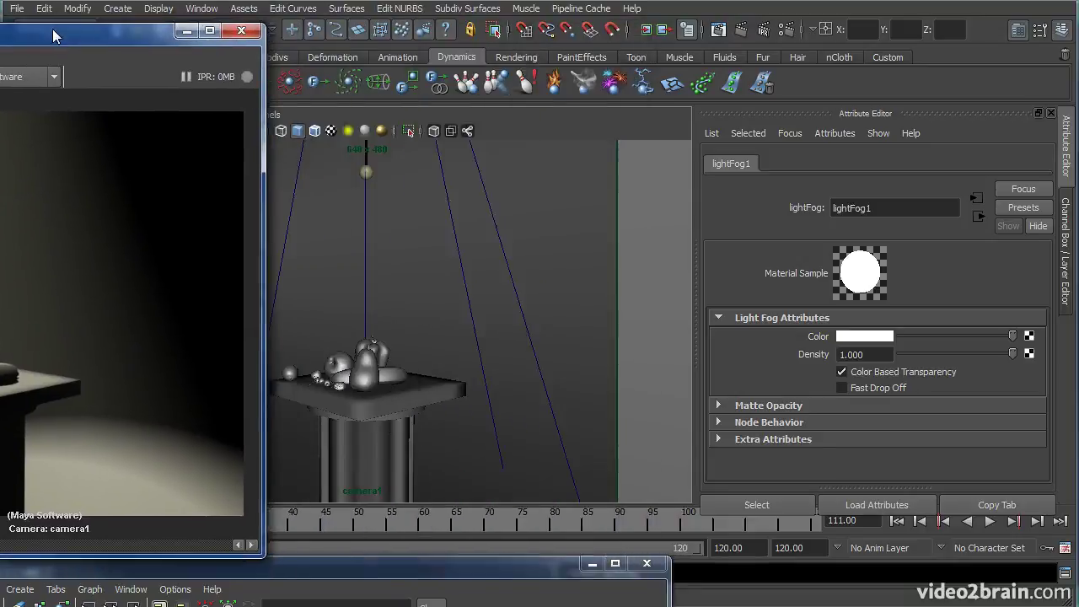
Step: Select the spotlight again and break the connection on its Light Fog attribute
left_click(487, 193)
key("space")
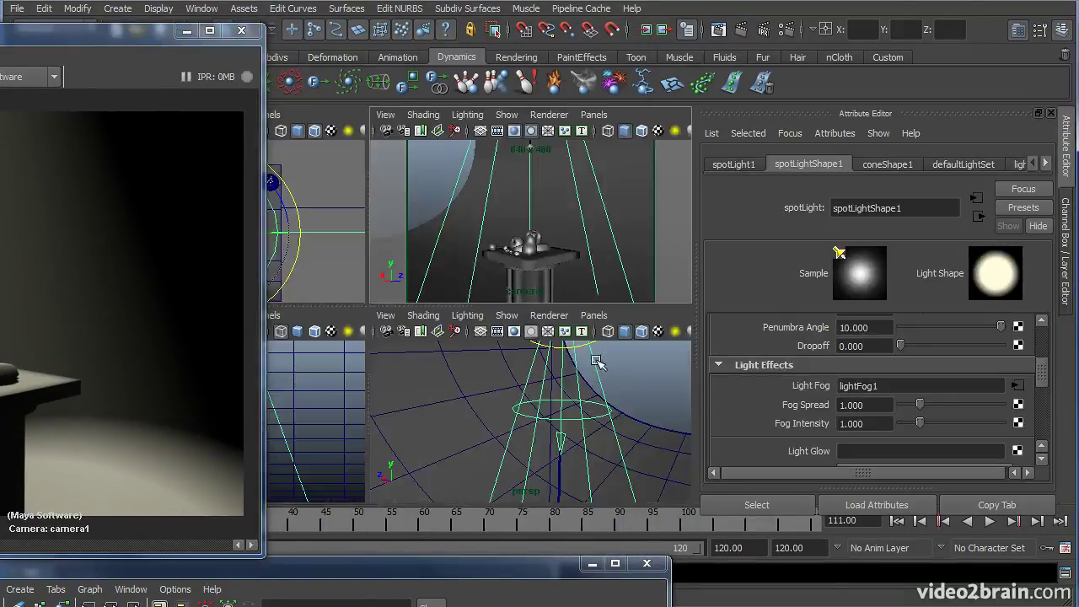
key("space")
right_click_drag(613, 352, 506, 326, "alt")
middle_click_drag(506, 325, 598, 385, "alt")
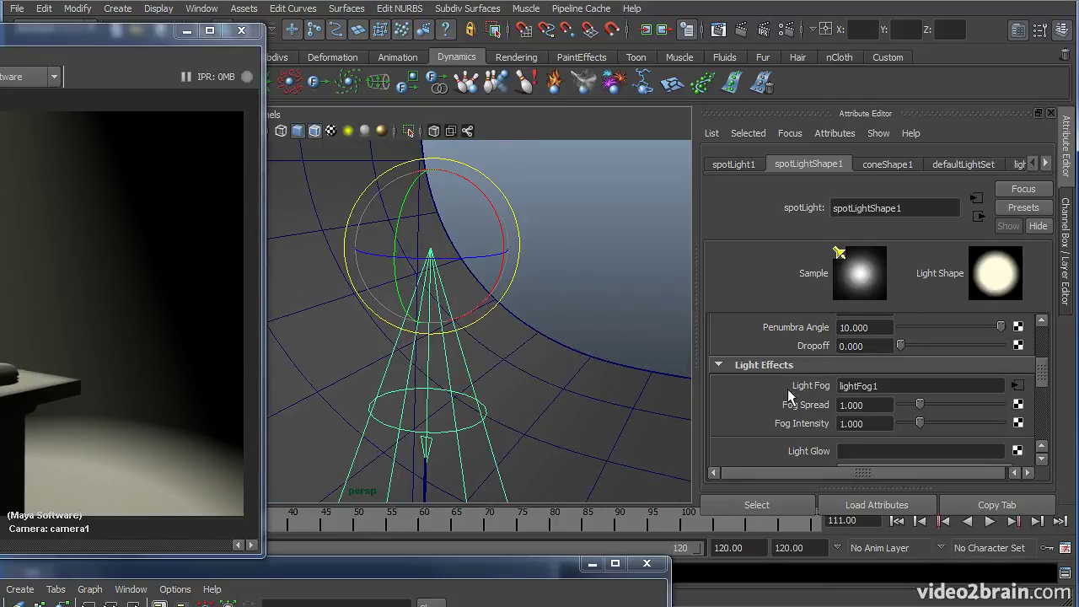
right_click(811, 384)
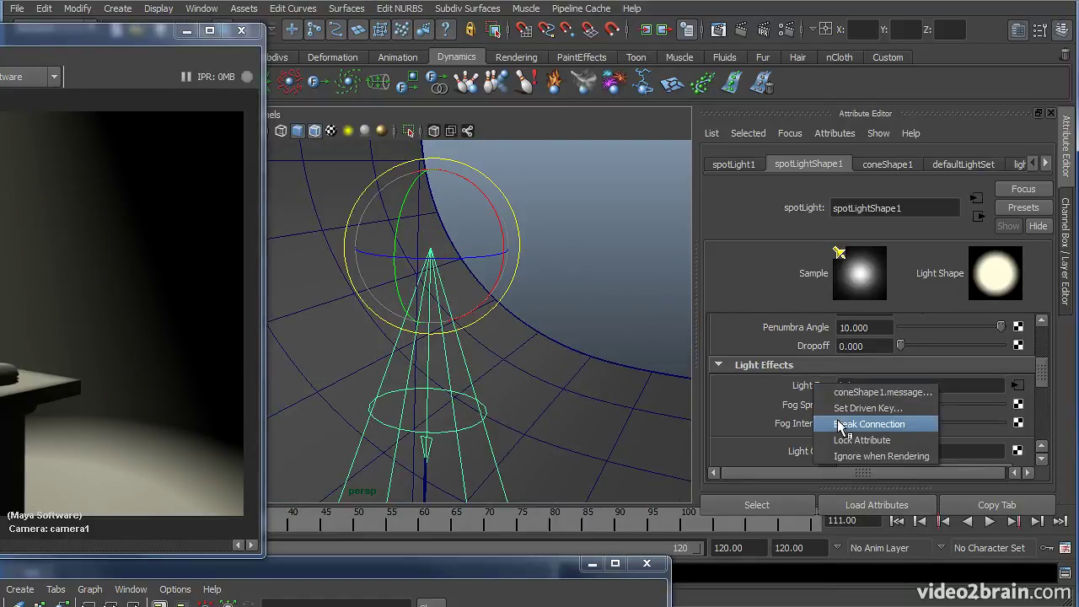
left_click(832, 420)
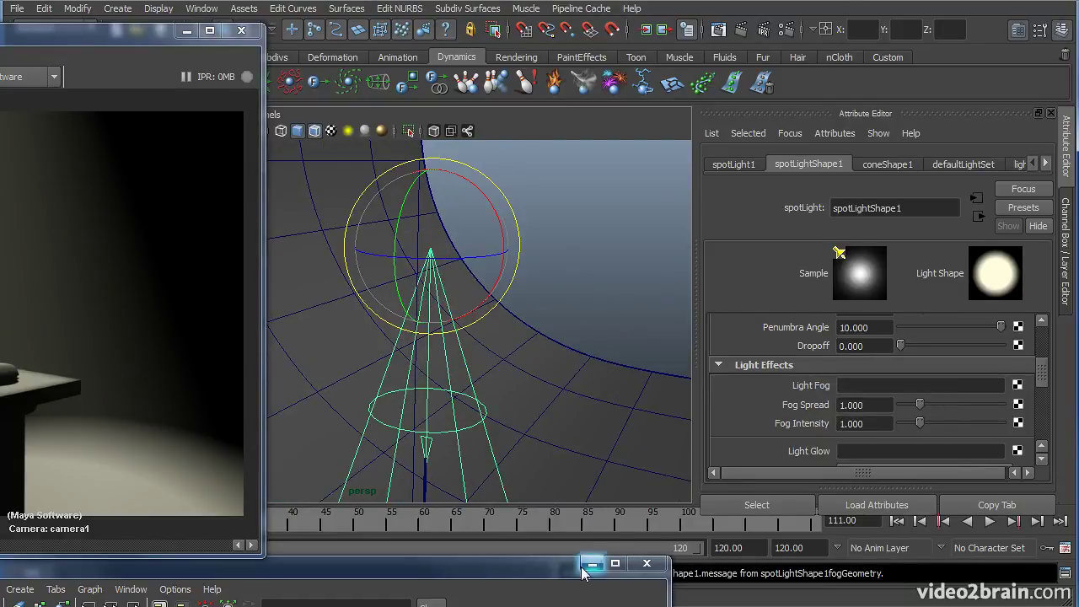
Step: Re-render the camera1 view with the spotlight's fog connection broken, and move the Render View aside
left_click_drag(139, 36, 552, 40)
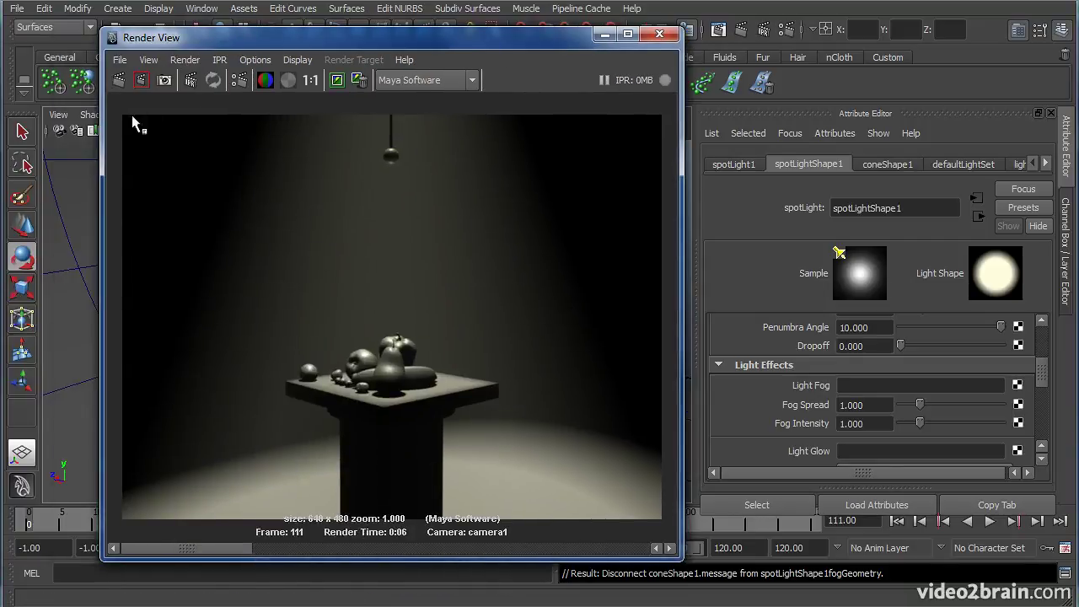
left_click(118, 79)
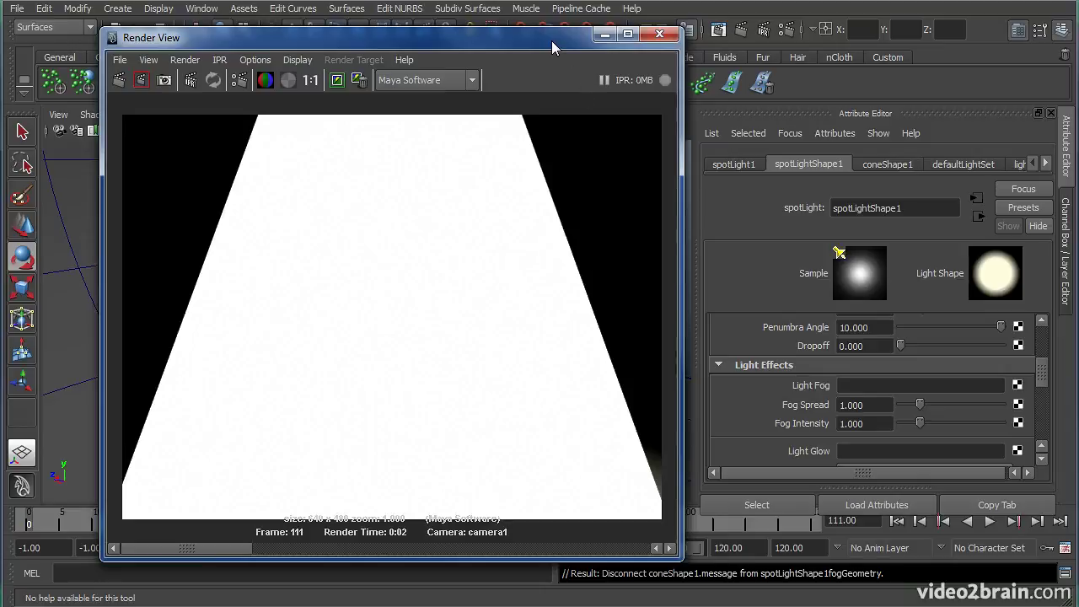
left_click_drag(551, 40, 460, 42)
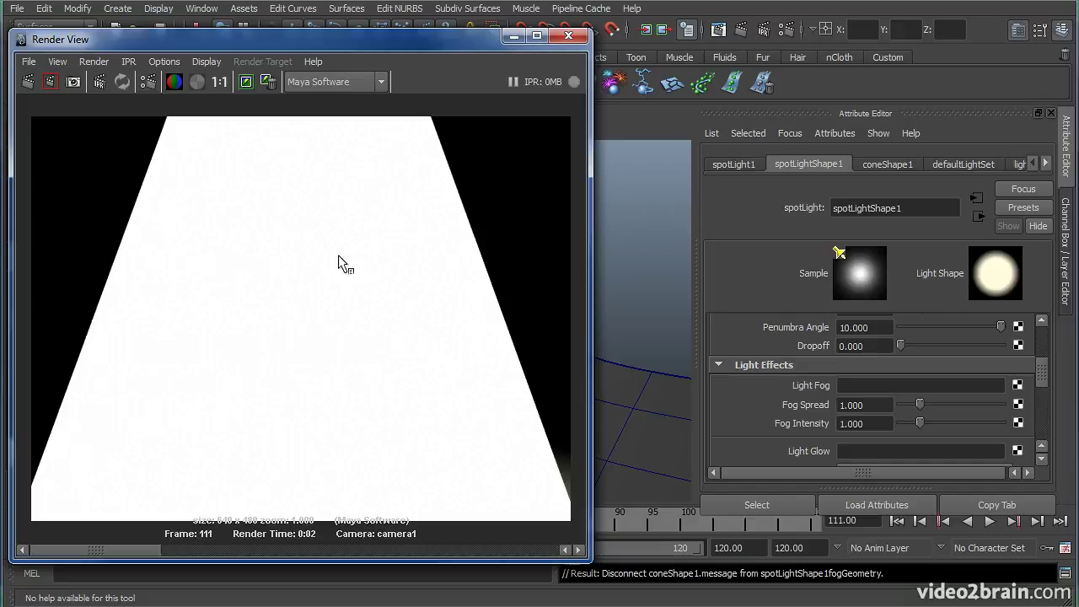
left_click_drag(469, 49, 129, 48)
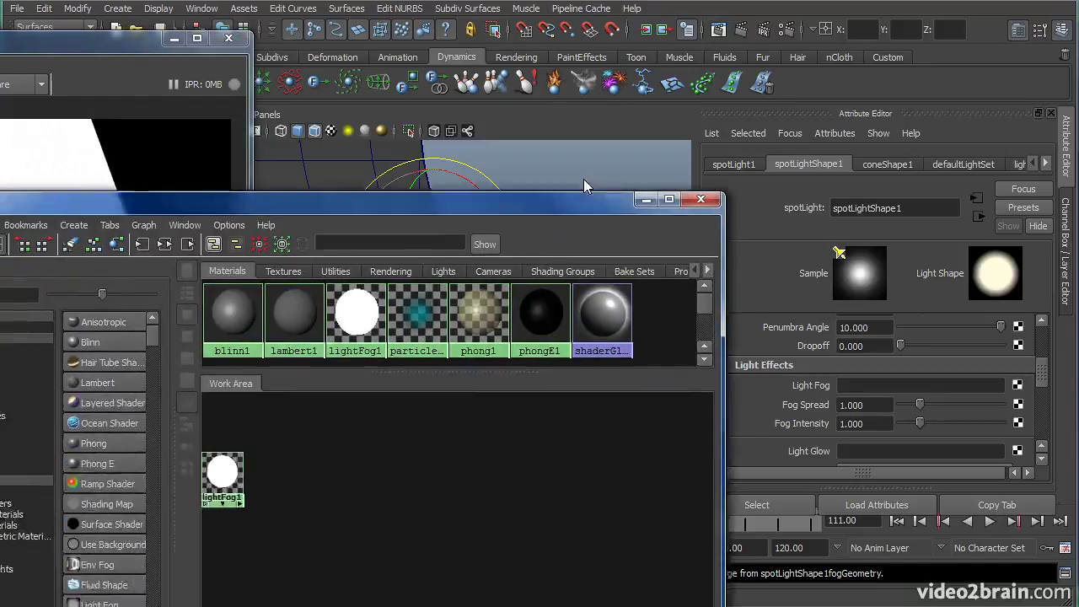
Step: Graph the spotlight's input and output connections in the Hypershade and move the lightFogSE node clear of the other nodes
left_click_drag(577, 194, 756, 49)
left_click(343, 90)
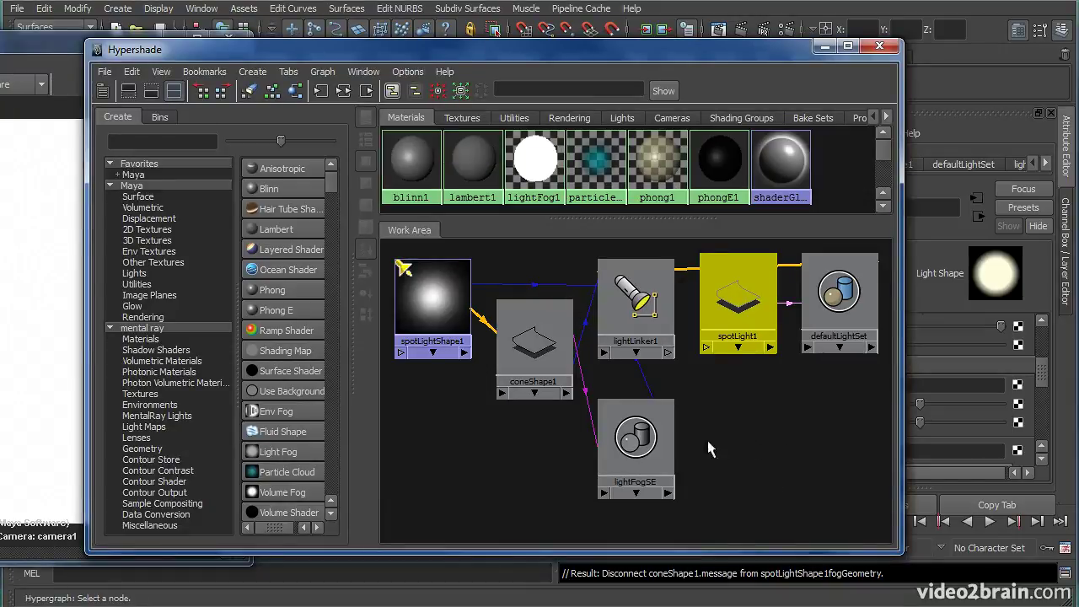
left_click(644, 444)
left_click_drag(649, 453, 646, 485)
left_click(716, 466)
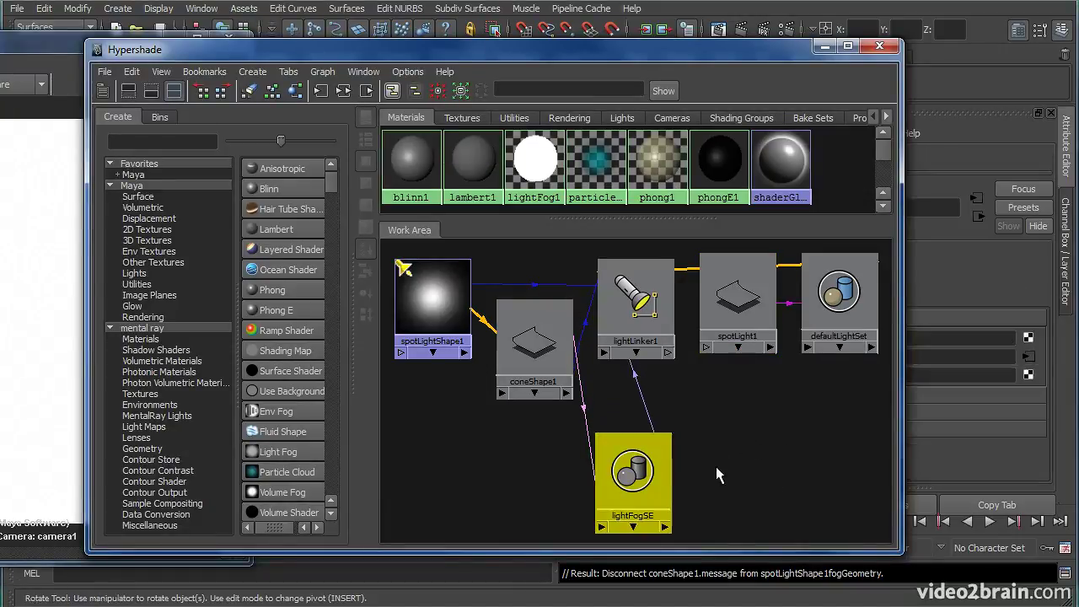
Step: Delete the lightFogSE shading group node from the spotlight's network
left_click_drag(758, 54, 317, 56)
left_click(202, 482)
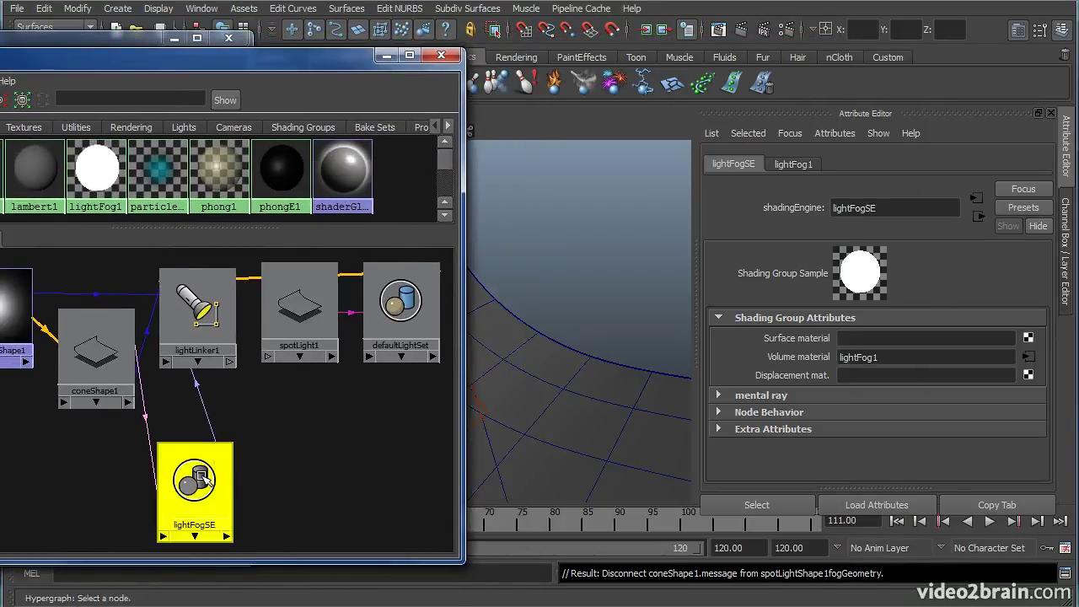
left_click_drag(202, 482, 216, 472)
key("Delete")
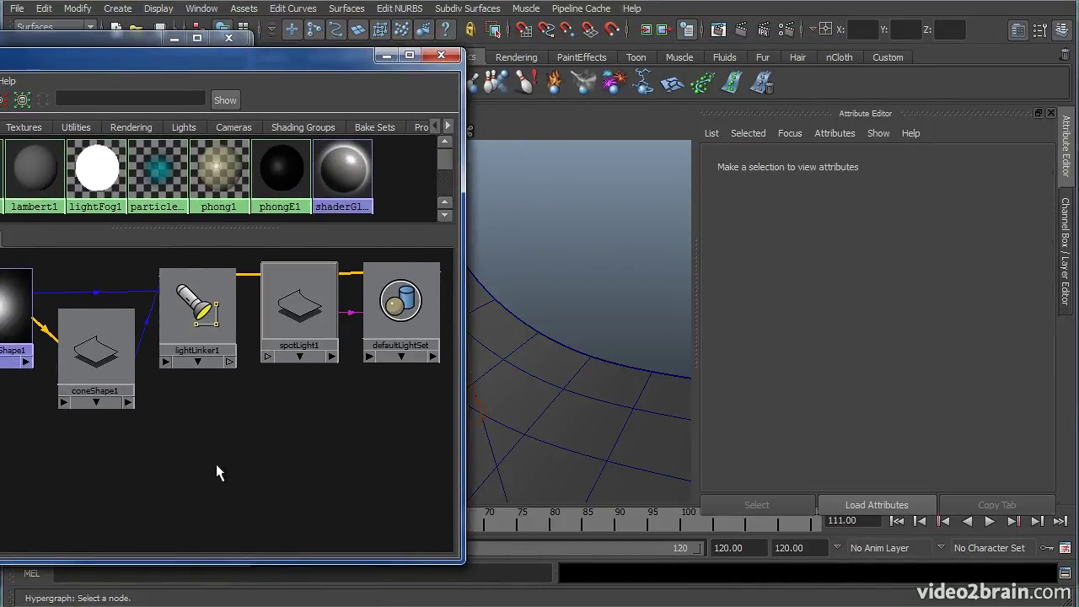
Step: Render the camera1 view without the fog node, and move the Hypershade and Render View out of the way
left_click_drag(289, 63, 380, 471)
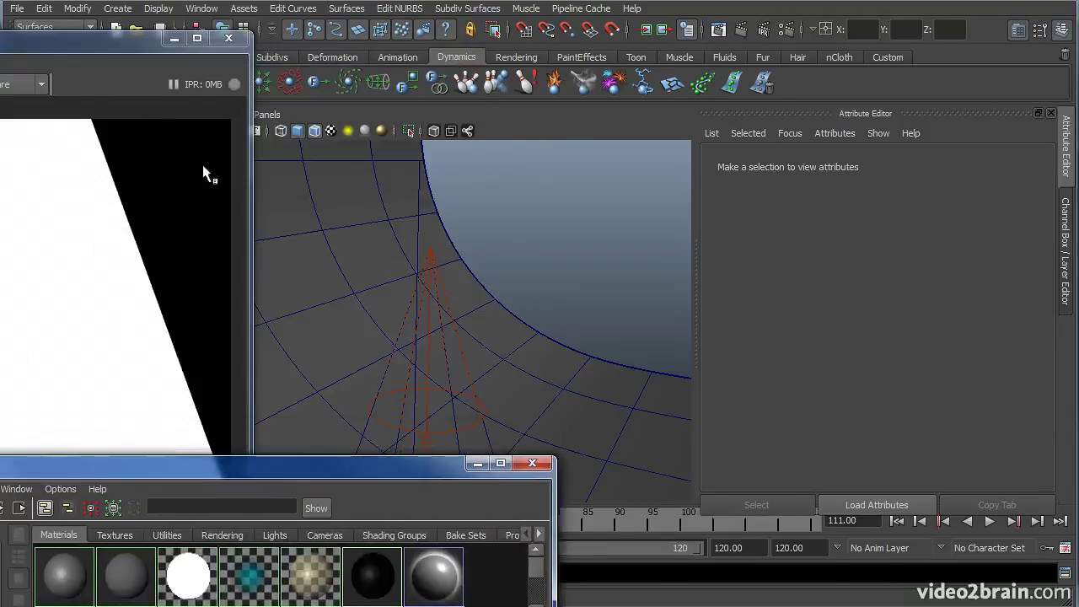
left_click_drag(102, 43, 573, 17)
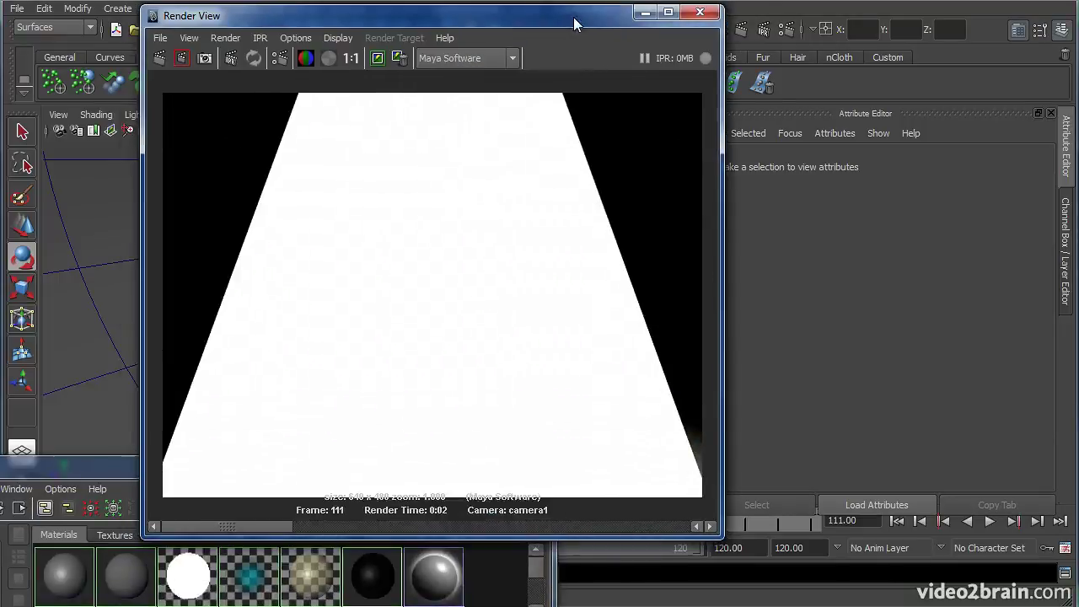
left_click(159, 57)
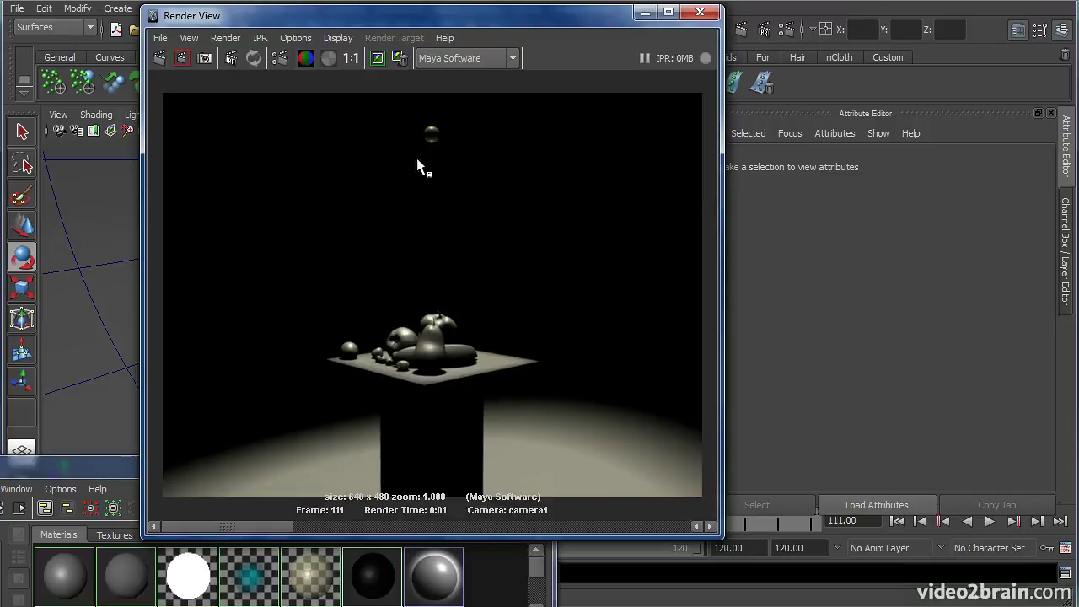
left_click_drag(581, 23, 0, 61)
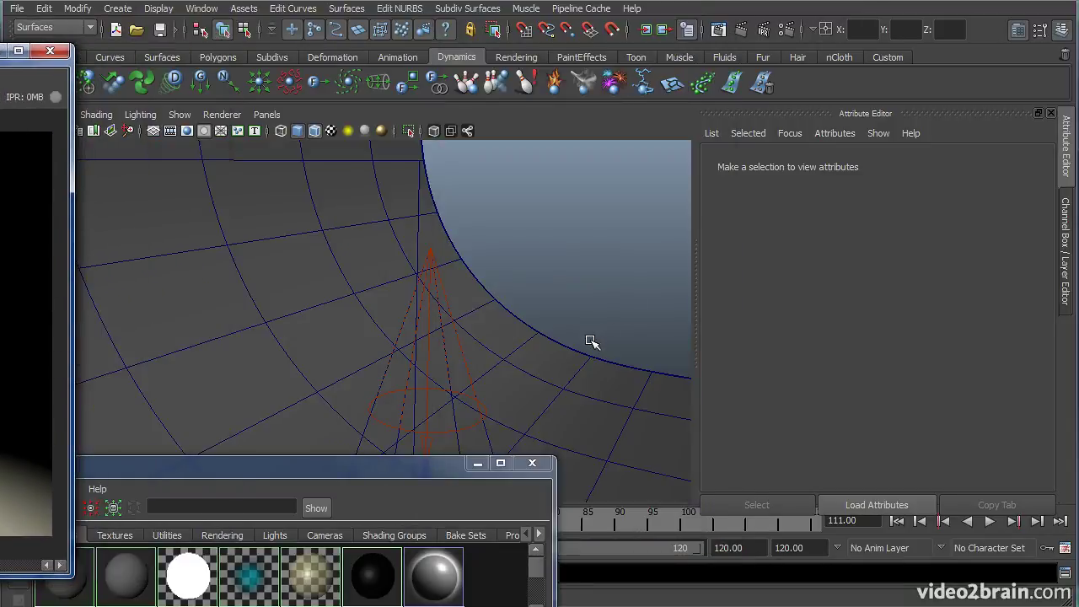
left_click_drag(428, 474, 427, 602)
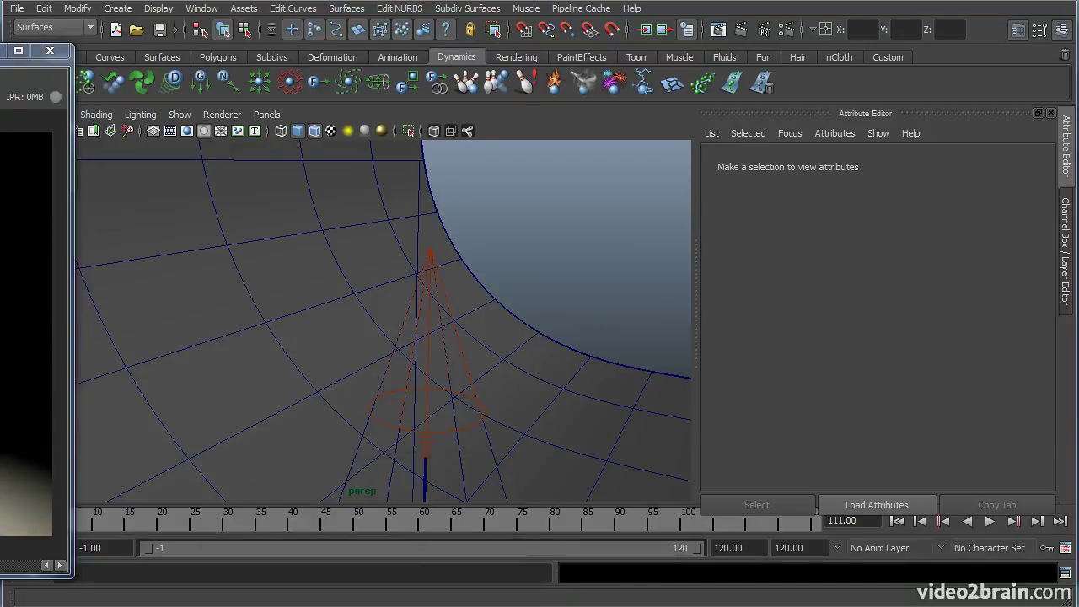
Step: Select the spotlight in the perspective view and add an Optical FX node to its Light Glow attribute
left_click(463, 349)
key("space")
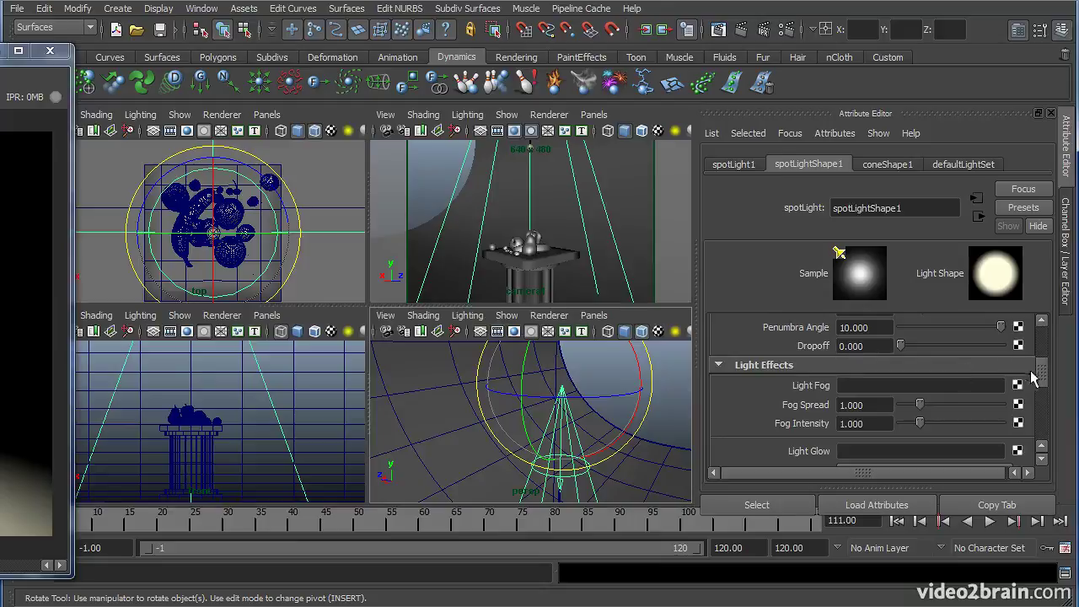
scroll(1045, 379, "down", 3)
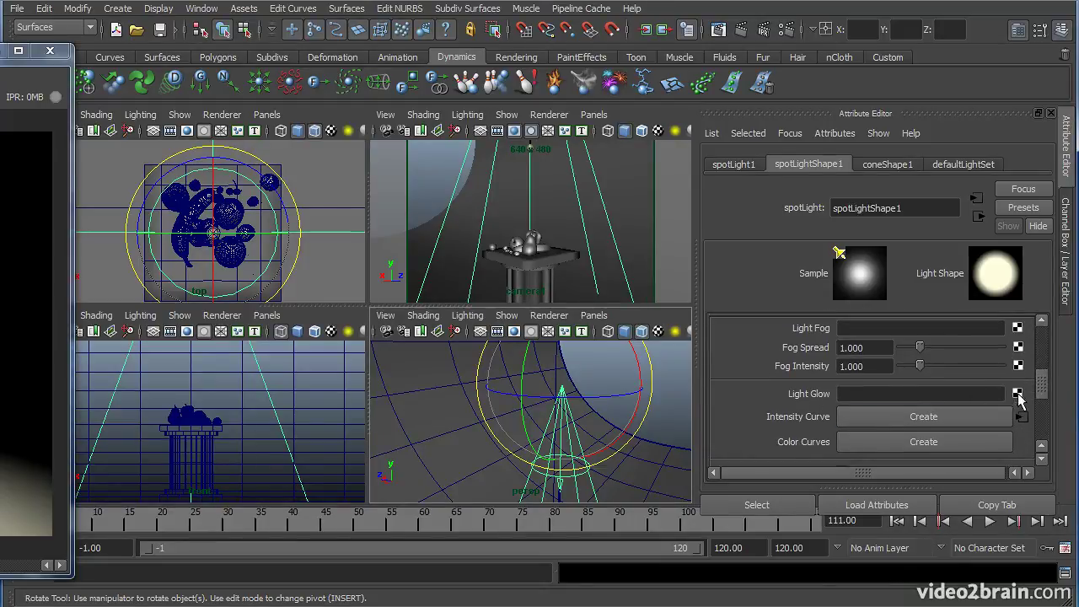
left_click(1018, 393)
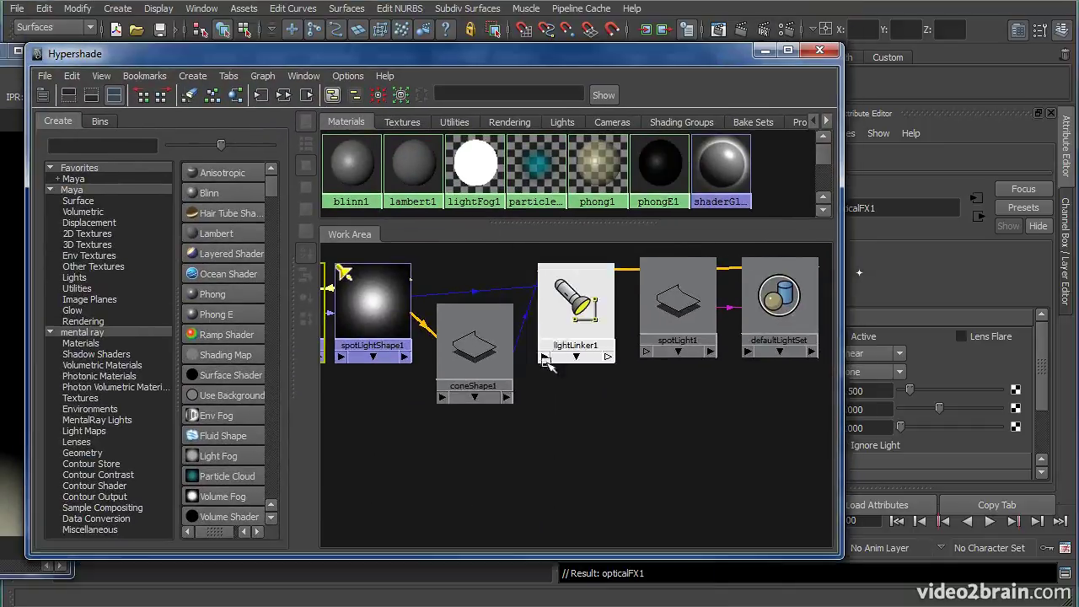
Step: Pull the opticalFX1 node apart from the spotlight in the Hypershade and rearrange the graph
middle_click_drag(546, 362, 719, 405, "alt")
left_click_drag(468, 357, 437, 443)
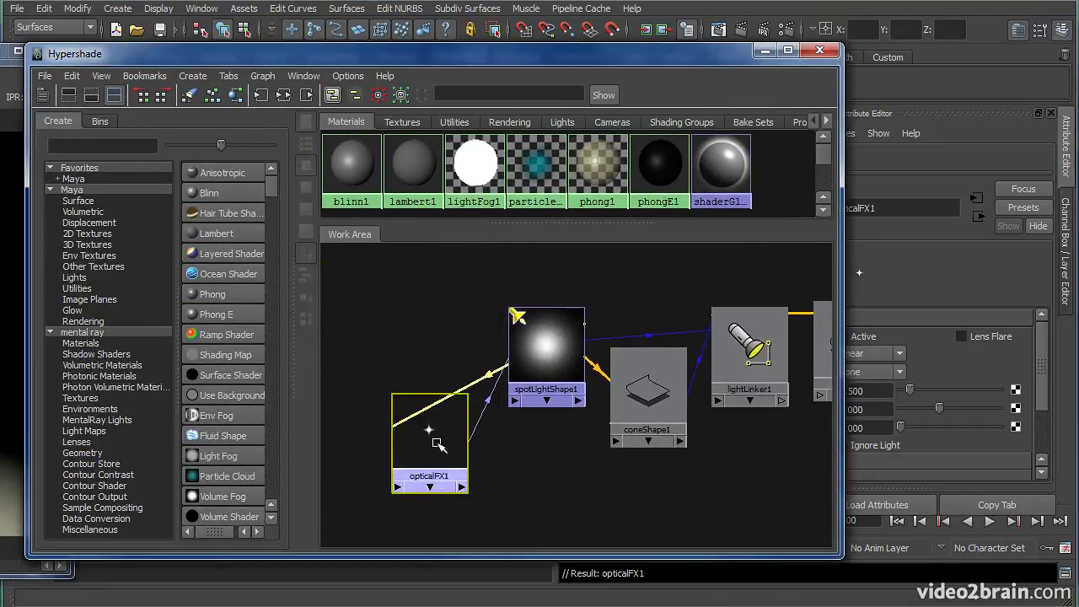
left_click(211, 95)
left_click_drag(502, 340, 660, 307)
Step: Turn on Lens Flare for the opticalFX1 node and minimize the Hypershade
left_click_drag(702, 61, 354, 82)
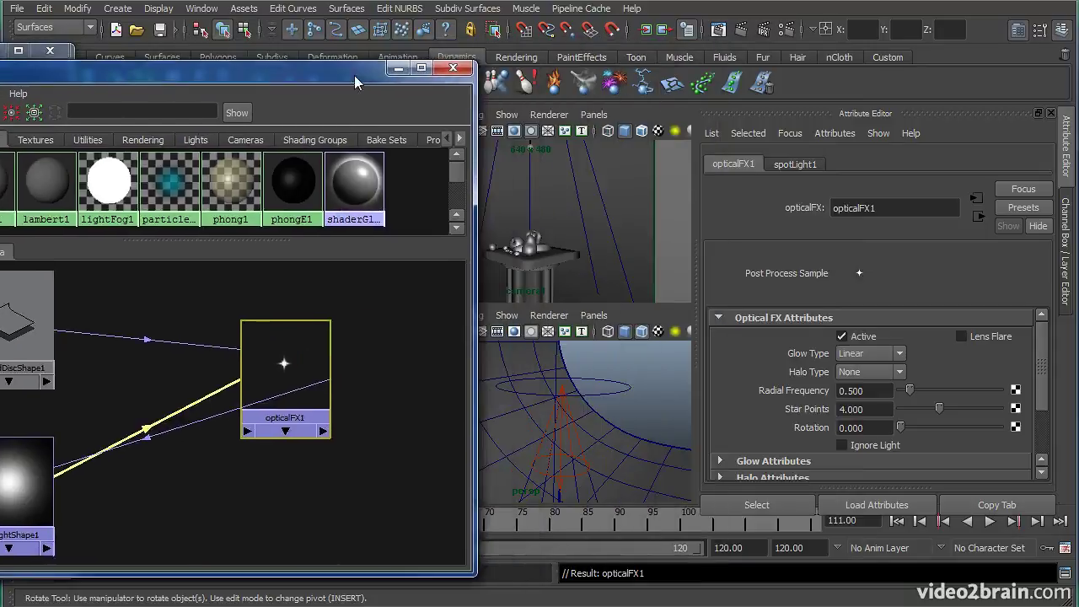
left_click(962, 336)
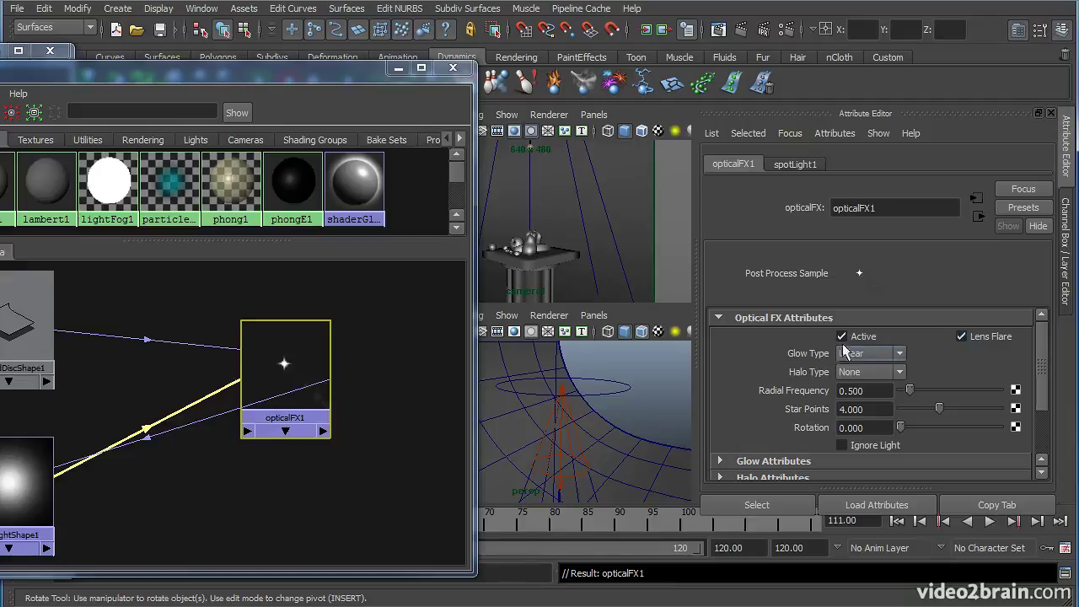
left_click(399, 67)
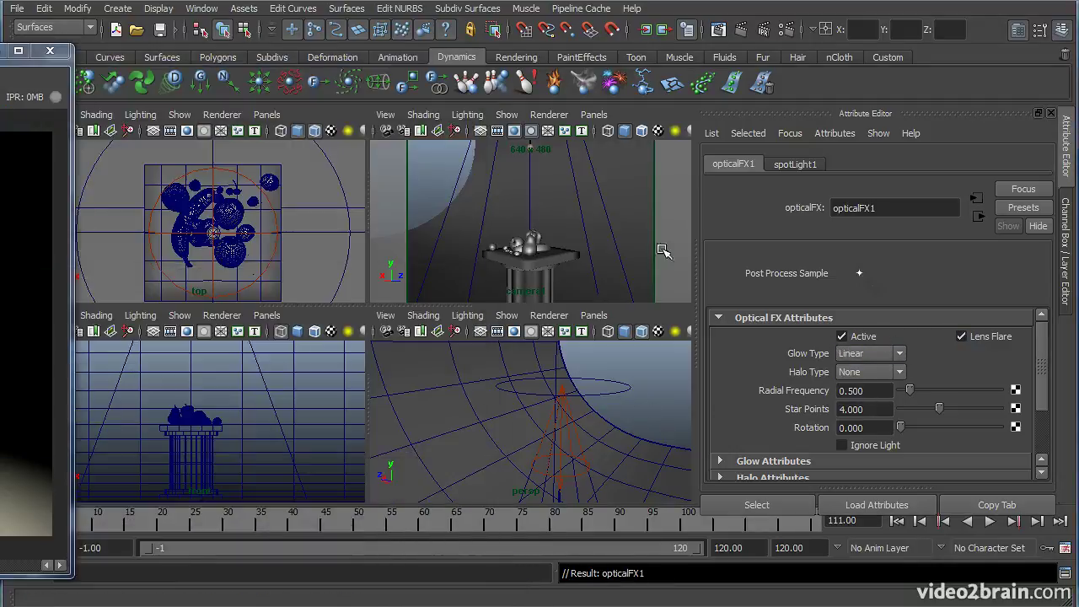
Step: Maximize the camera1 view, render it with the light glow and lens flare enabled, and move the Render View aside
left_click(618, 205)
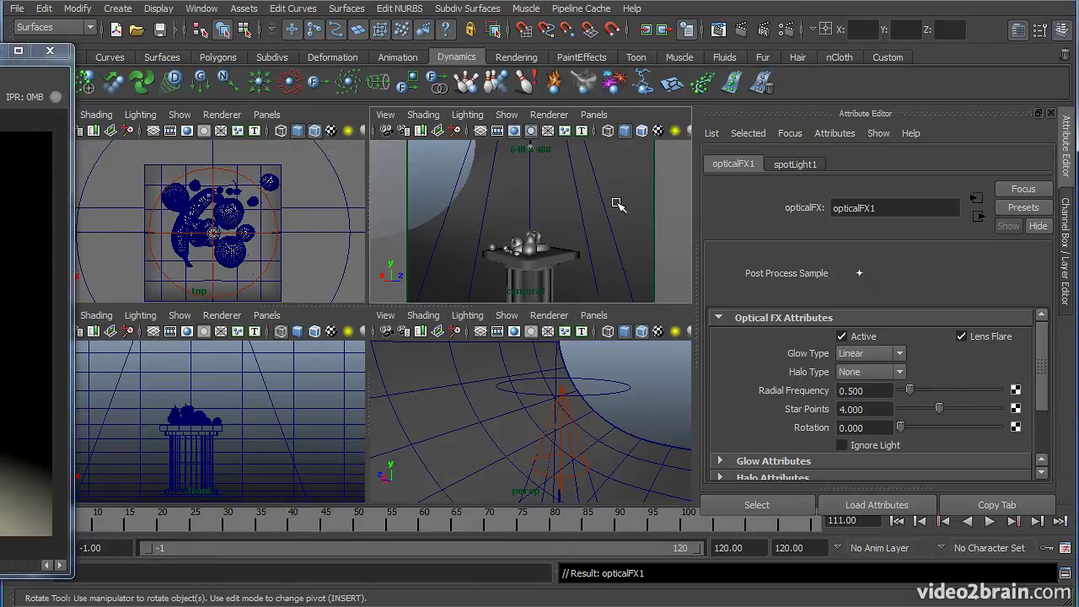
key("space")
left_click(646, 30)
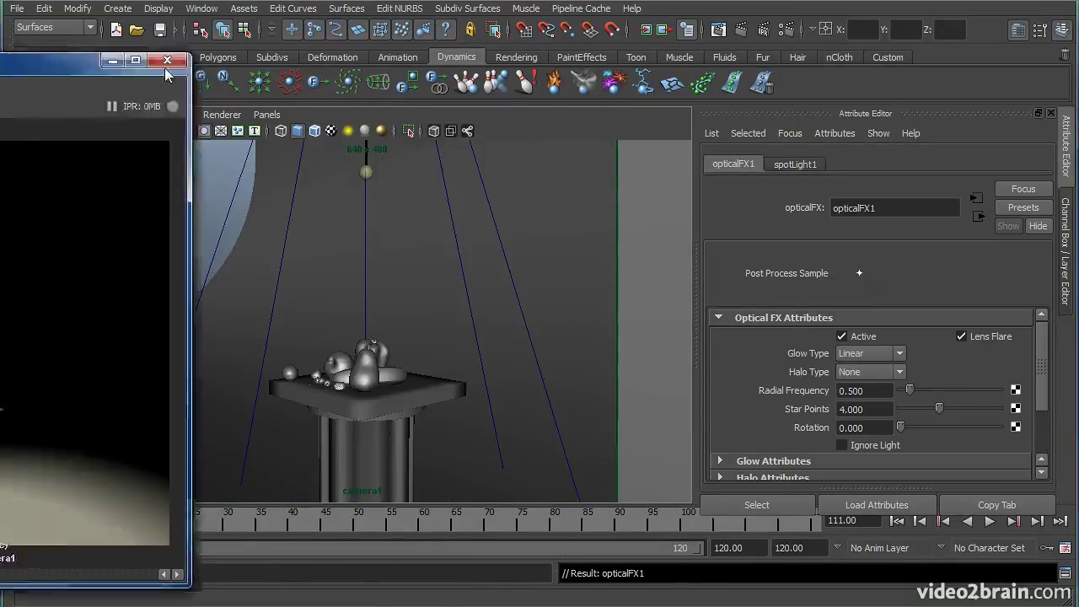
left_click(266, 83)
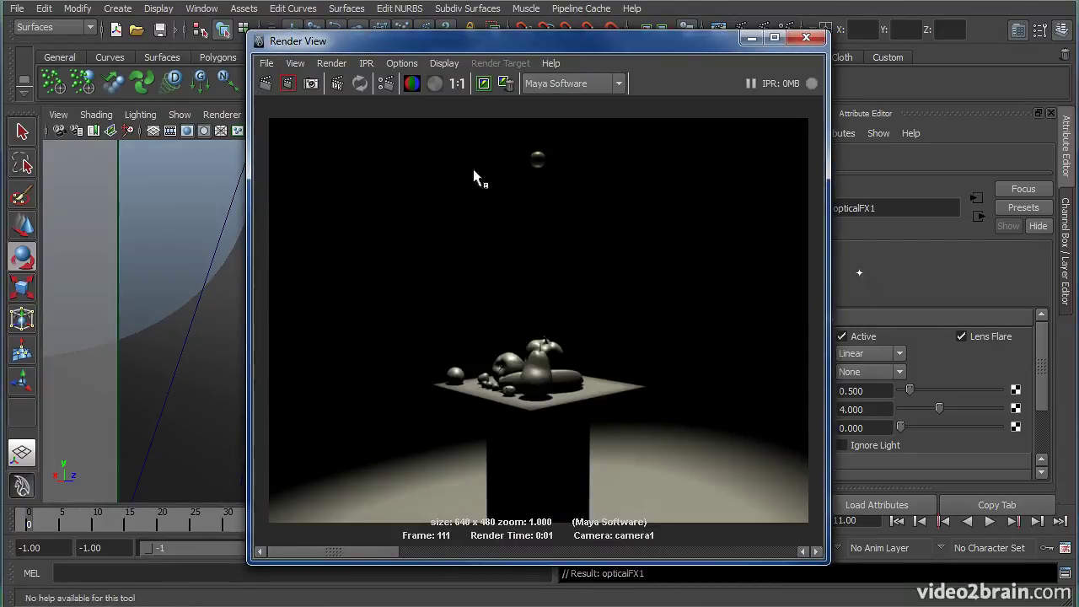
left_click_drag(703, 44, 1, 102)
Step: Select the spotlight in the perspective view and move it straight down toward the hanging bulb
right_click_drag(598, 221, 538, 226, "alt")
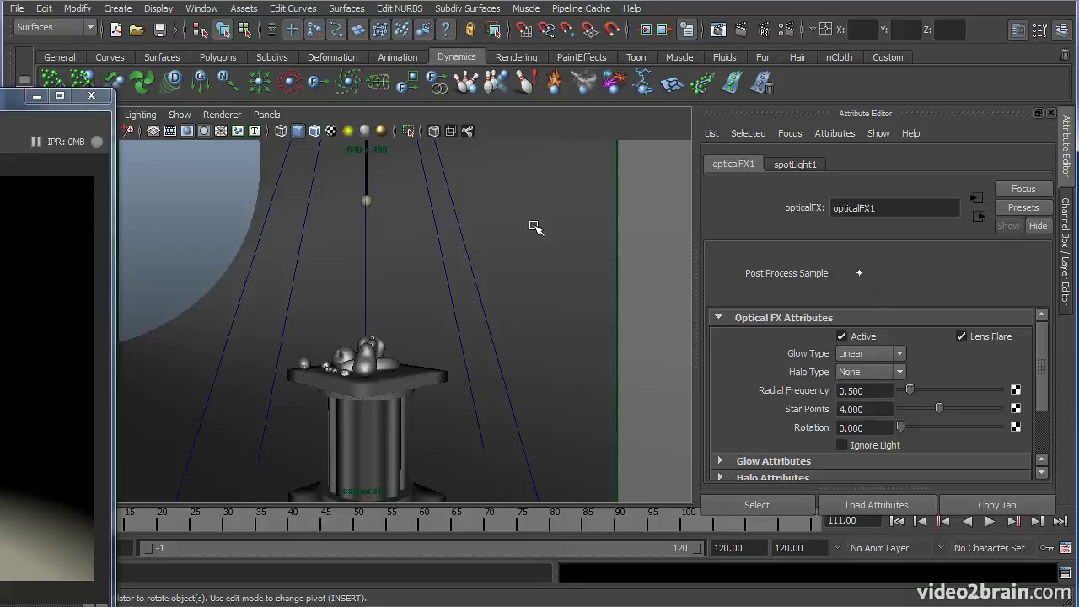
key("[")
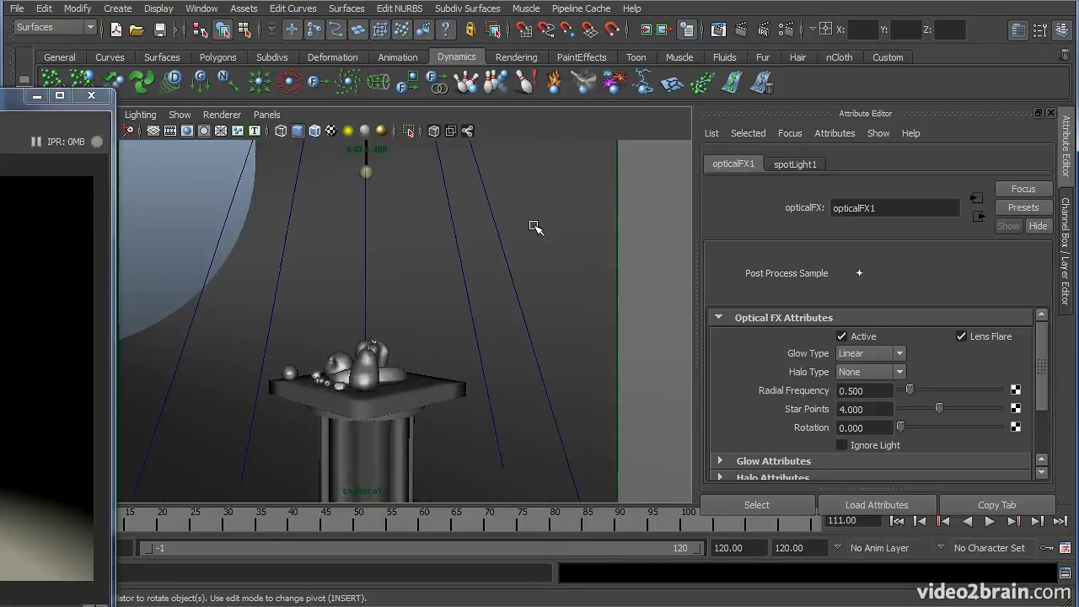
key("space")
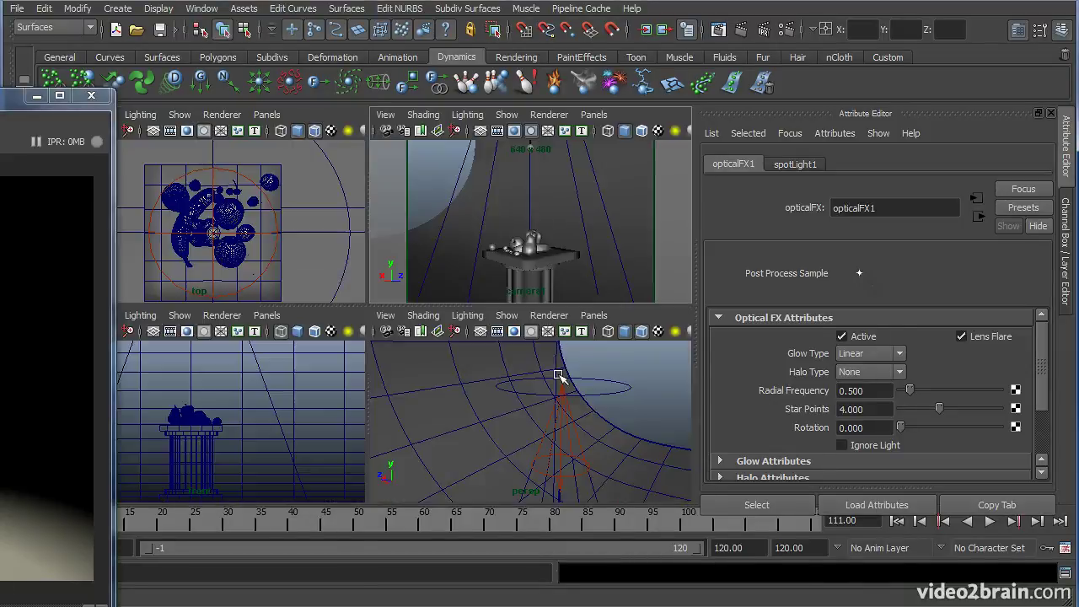
key("space")
left_click_drag(517, 329, 475, 289, "alt")
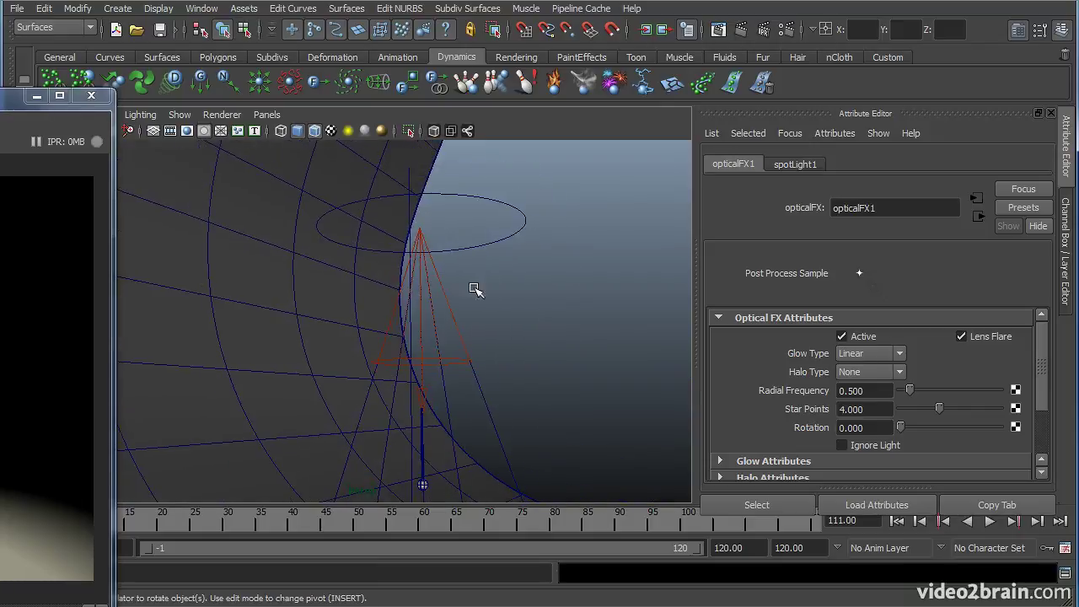
left_click(444, 301)
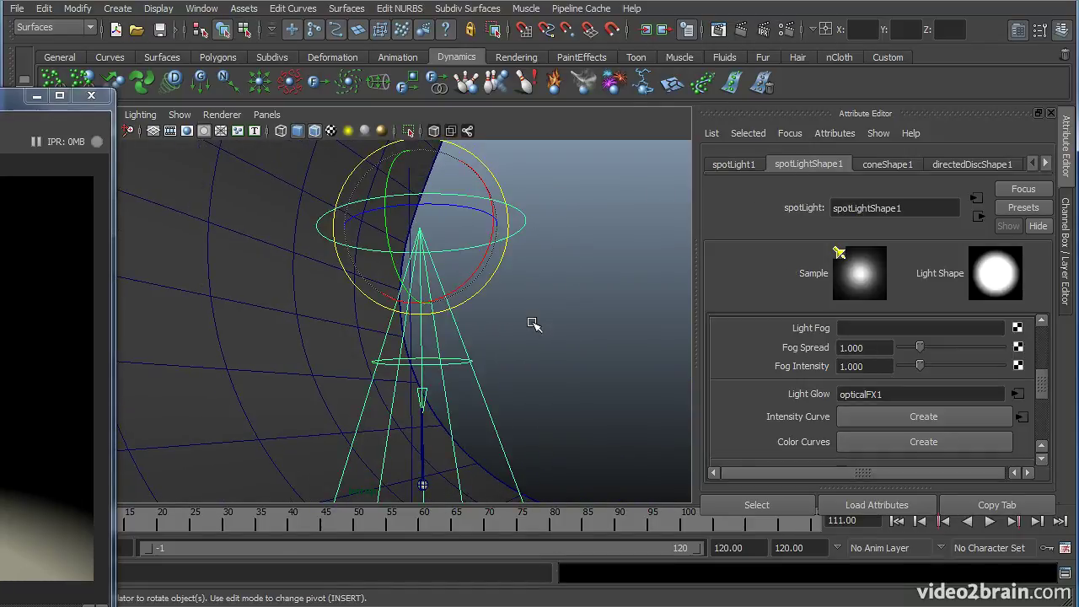
key("w")
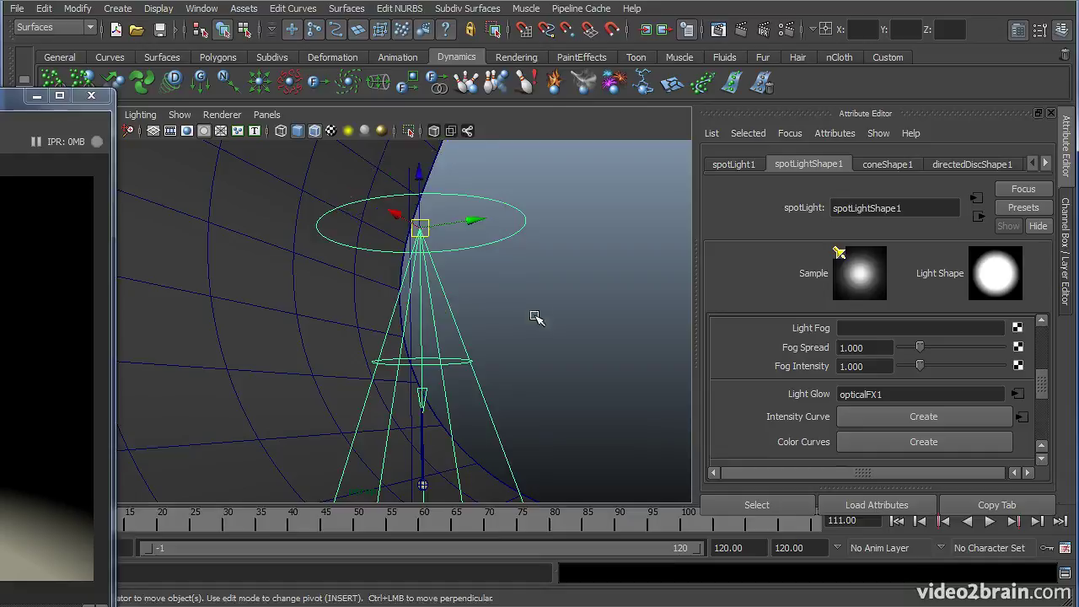
middle_click_drag(534, 296, 571, 309, "alt")
middle_click_drag(557, 351, 562, 324, "alt")
right_click_drag(563, 326, 457, 202, "alt")
left_click_drag(435, 185, 437, 323)
Step: Show all four views, lower the spotlight slightly more and rotate it to aim toward the camera
key("space")
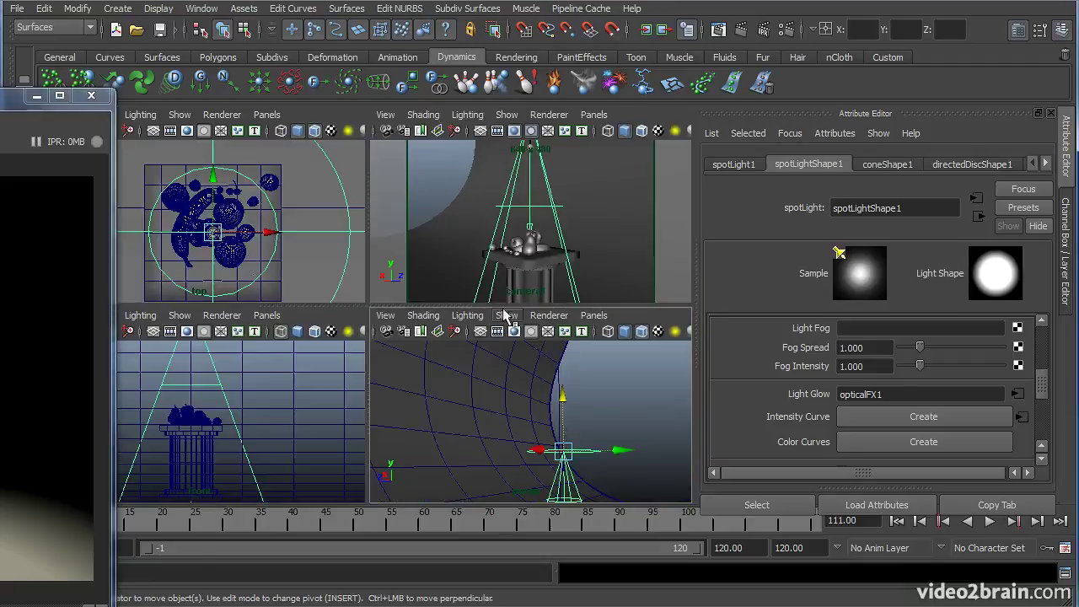
key("e")
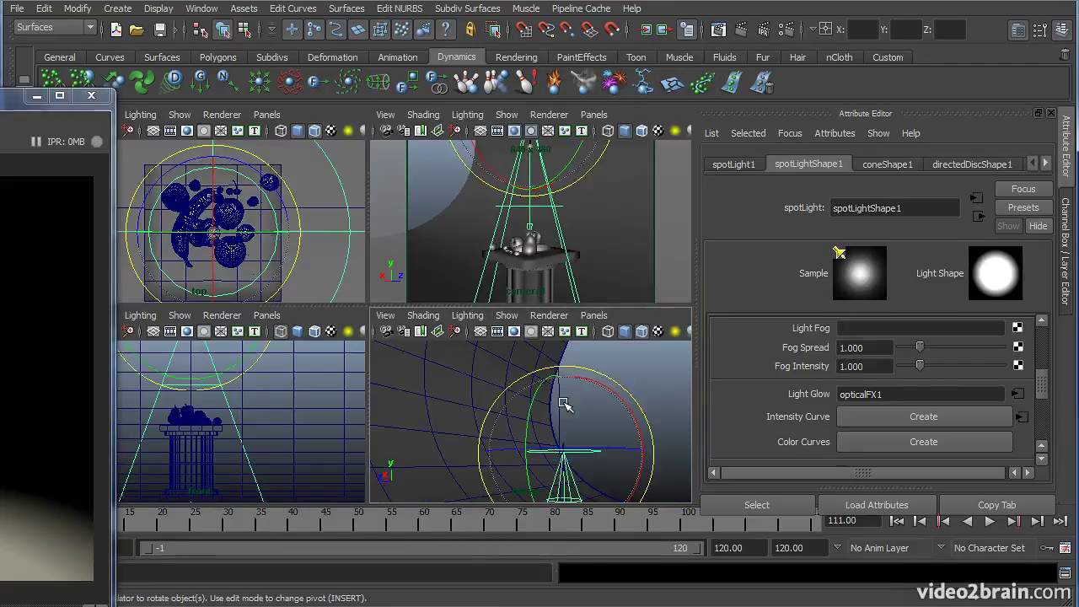
key("r")
left_click_drag(564, 386, 565, 410)
key("e")
left_click_drag(548, 202, 551, 150)
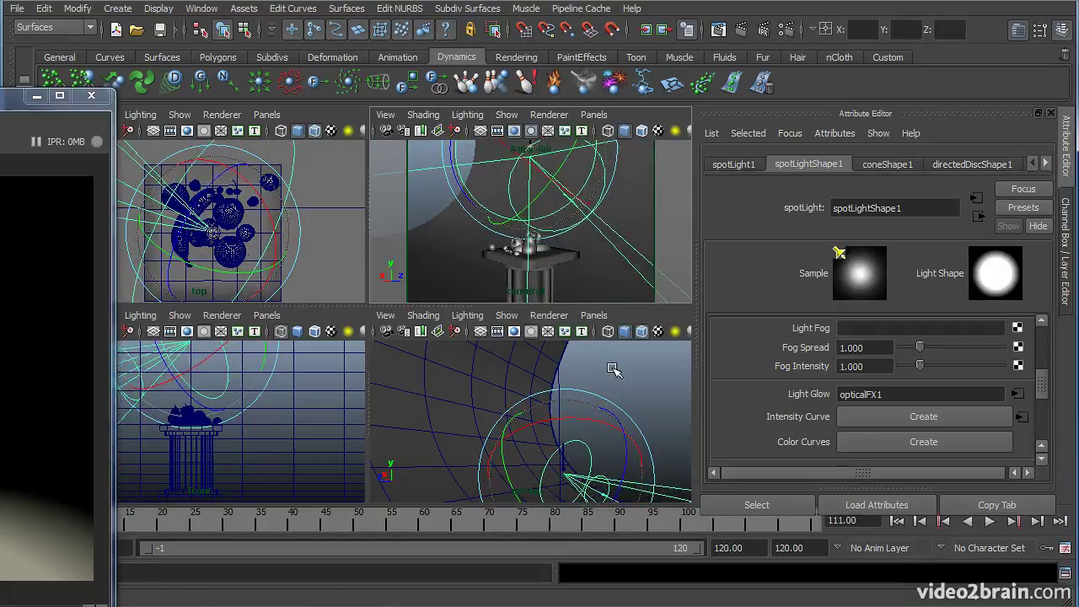
Step: Render the camera1 view with the spotlight aimed toward the camera, and move the Render View aside
left_click_drag(0, 100, 547, 50)
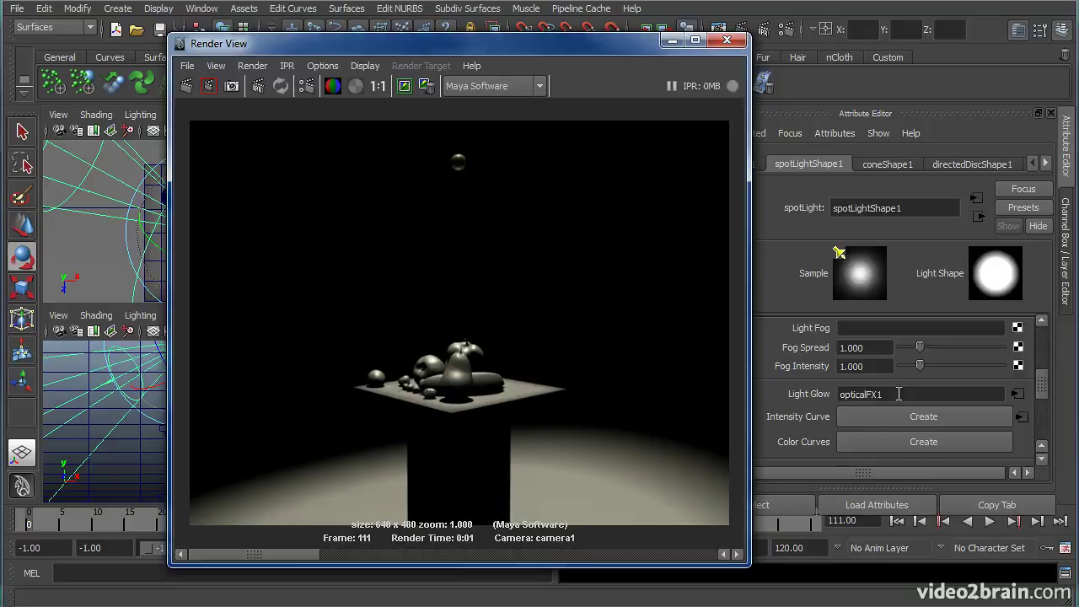
left_click(186, 86)
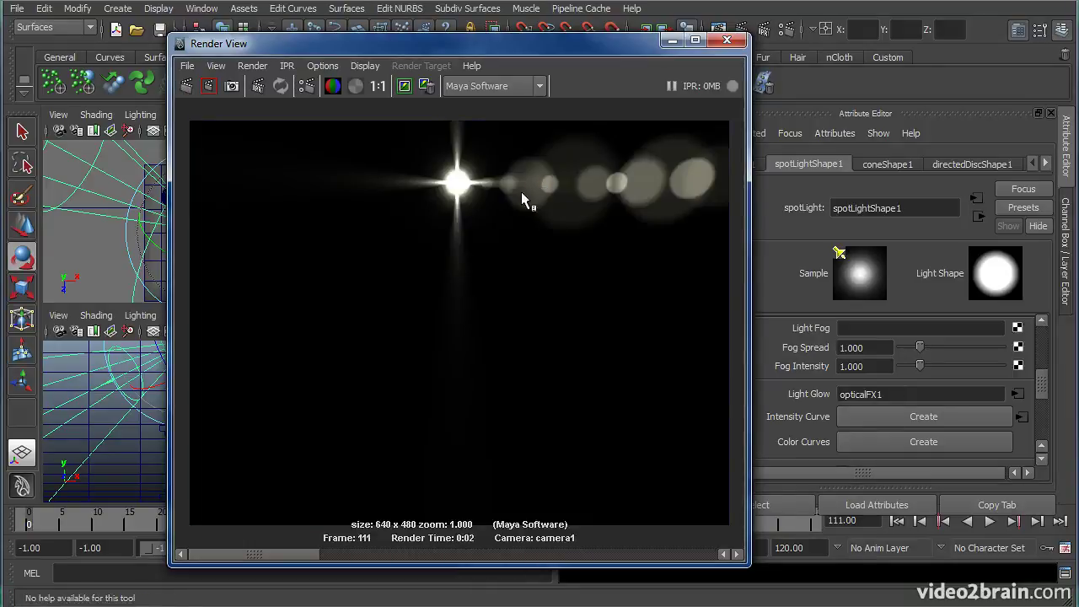
left_click_drag(631, 48, 166, 101)
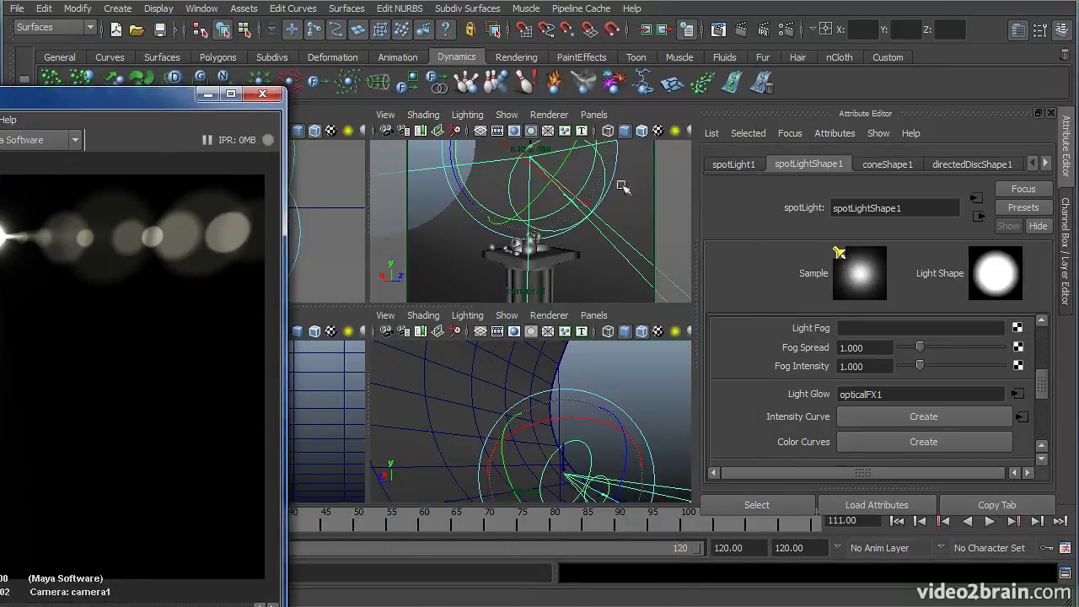
Step: Rotate the spotlight slightly in the camera1 view, render that view again, and move the Render View aside
left_click(665, 125)
left_click_drag(552, 154, 548, 188)
left_click_drag(152, 93, 638, 31)
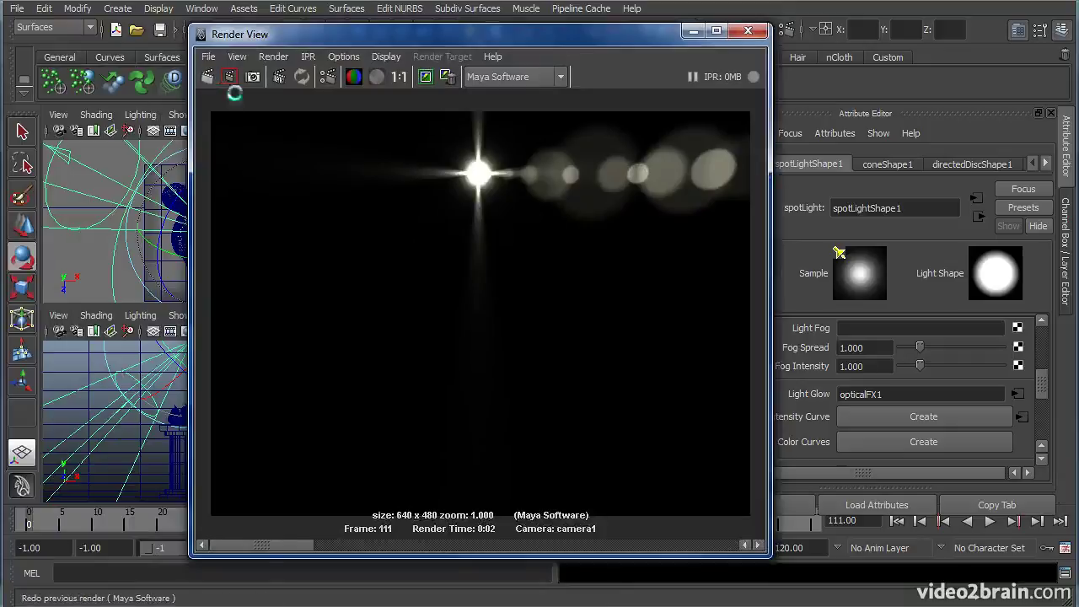
left_click(208, 77)
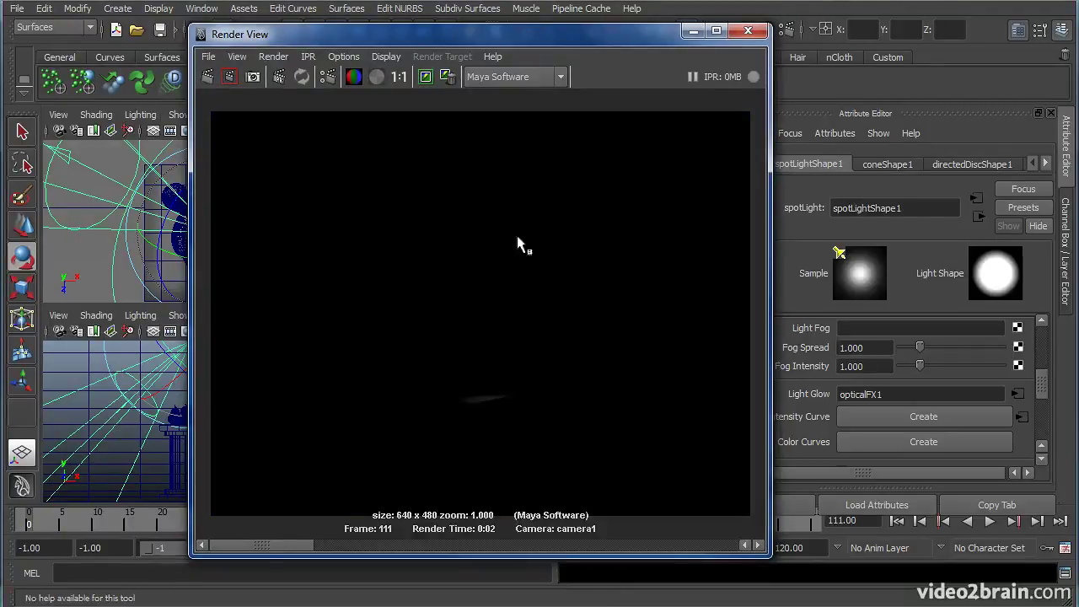
left_click_drag(652, 41, 312, 273)
Step: Rotate the spotlight further in the camera1 view to turn its cone toward the camera, and render the view again
left_click_drag(548, 171, 546, 139)
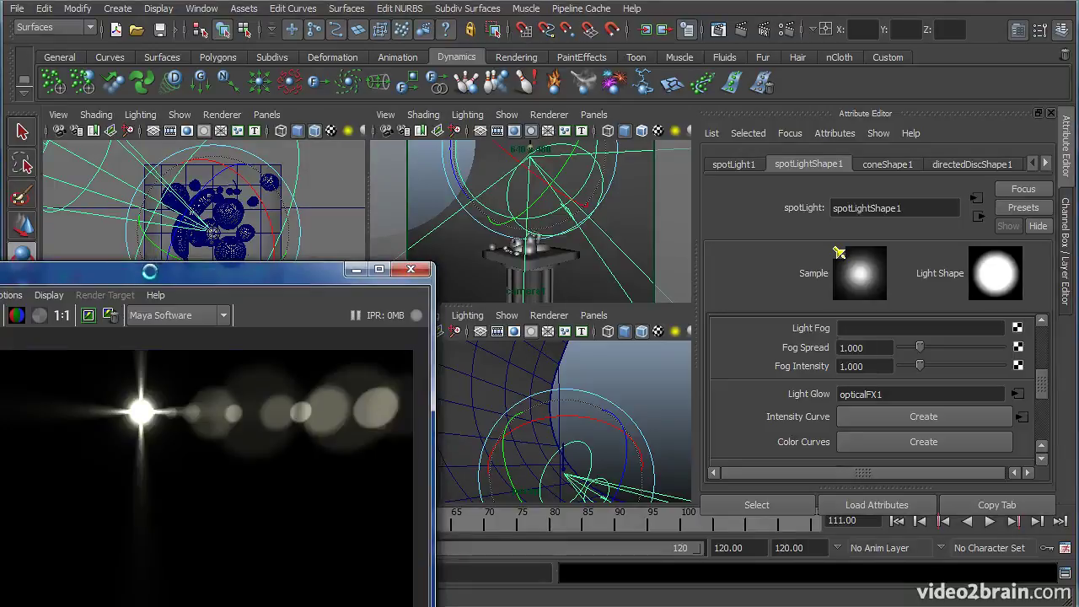
left_click_drag(149, 281, 116, 231)
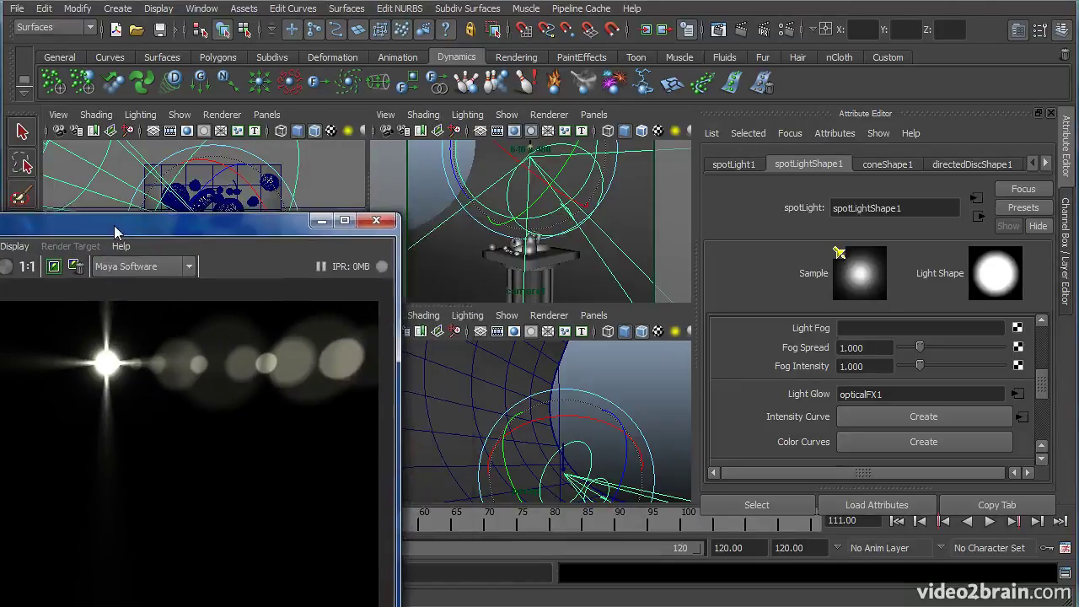
left_click_drag(568, 194, 544, 147, "alt")
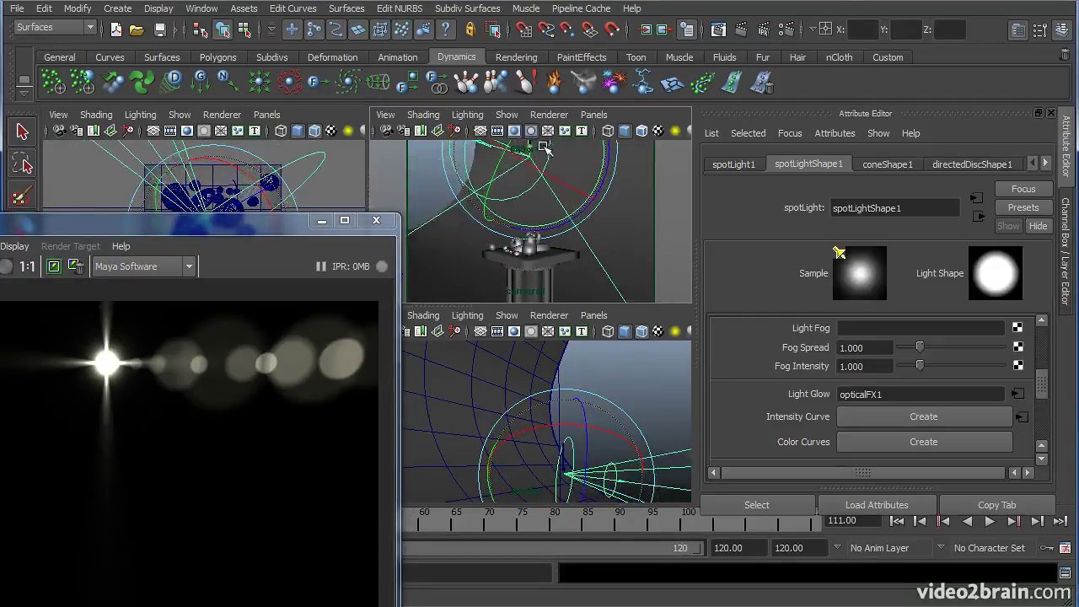
left_click_drag(165, 228, 413, 142)
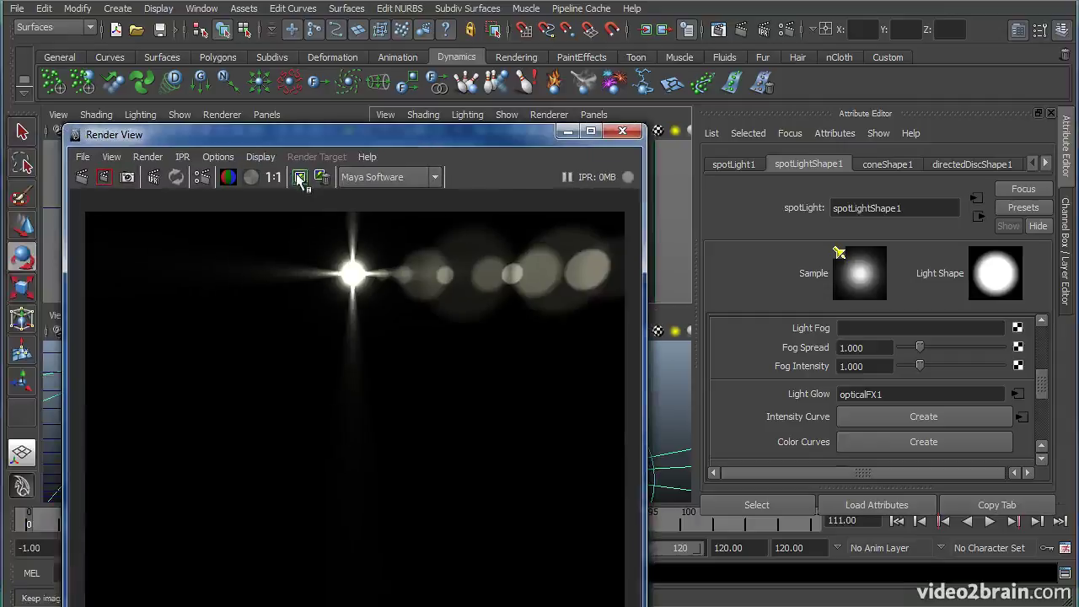
left_click(84, 179)
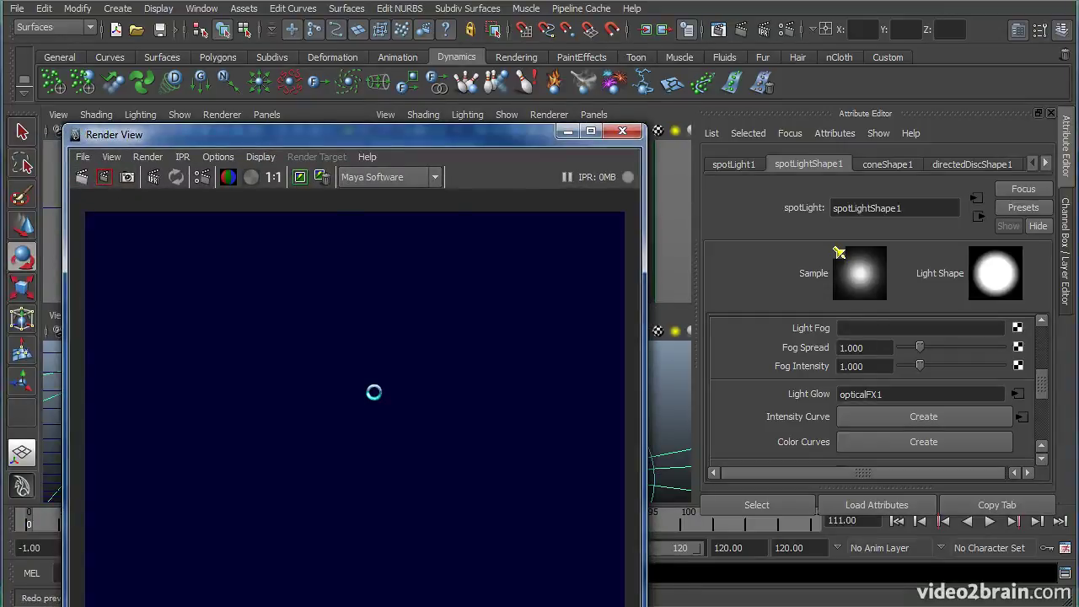
left_click_drag(552, 137, 679, 322)
left_click_drag(589, 327, 422, 224)
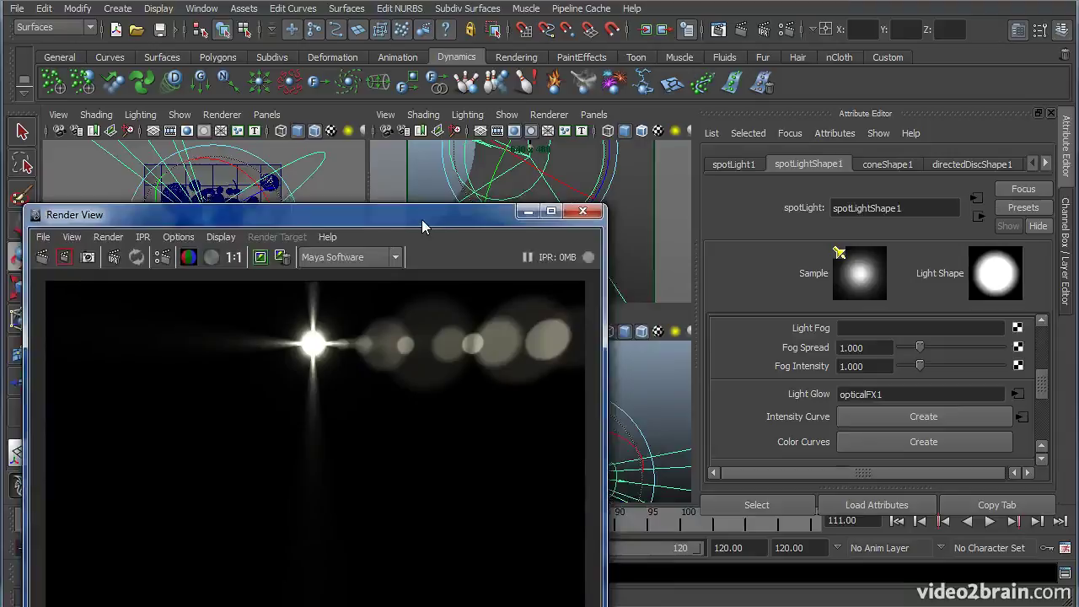
left_click_drag(421, 219, 614, 118)
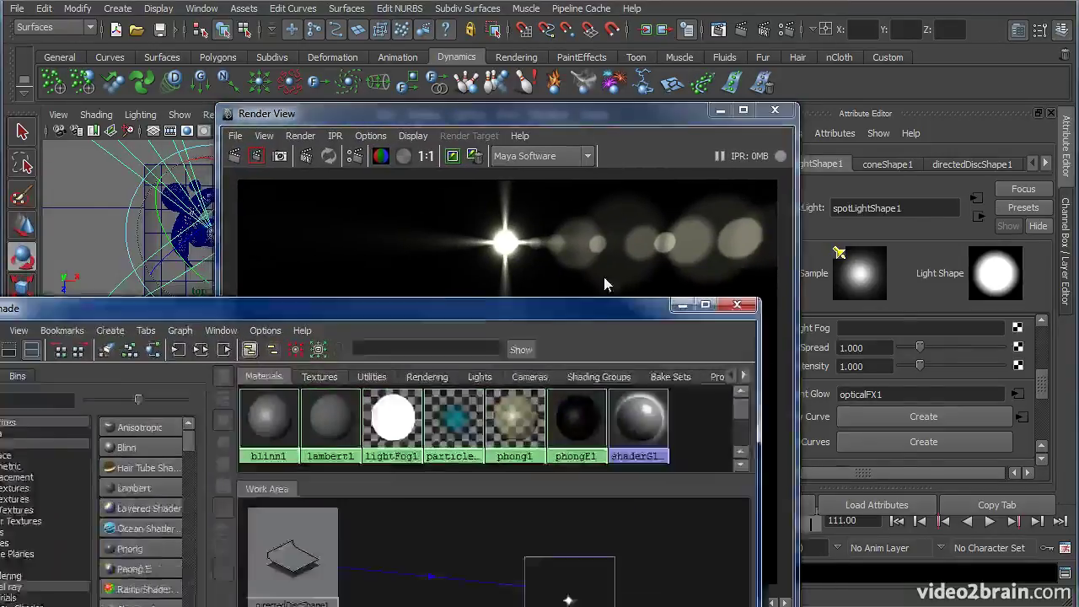
Step: Clear the Hypershade and Render View windows off the viewports and orbit the perspective view around the spotlight
left_click_drag(603, 278, 492, 563)
left_click(600, 251)
left_click_drag(646, 123, 320, 527)
left_click(598, 386)
left_click_drag(600, 426, 590, 405, "alt")
left_click(535, 404)
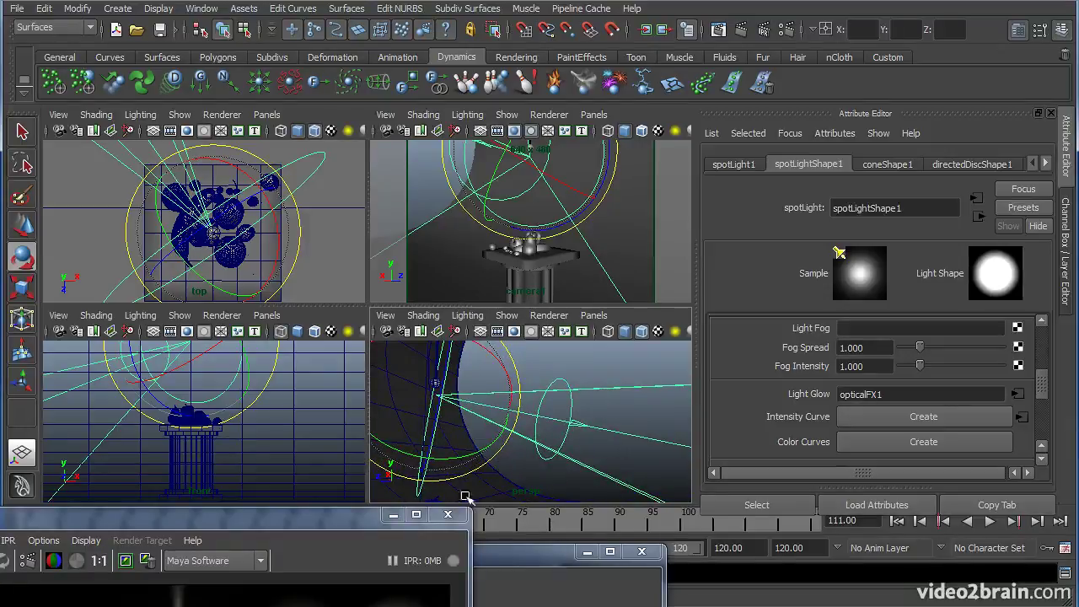